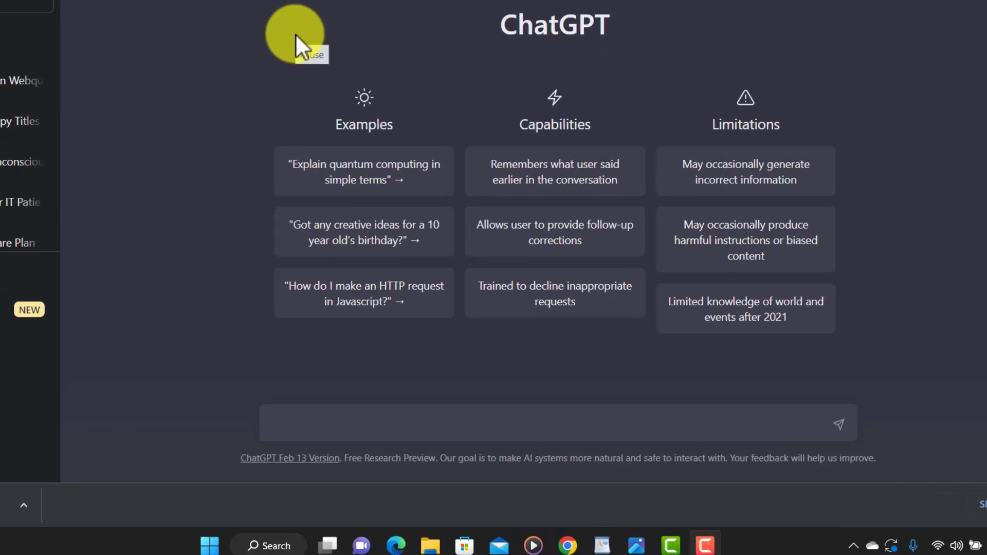
Ask ChatGPT to list 10 Polish words connected with football for talking about football, at around B1 level.
type("Can you list 10 words in Polish connected with football that will help me to talk about football in Polish. Can the level be around B1")
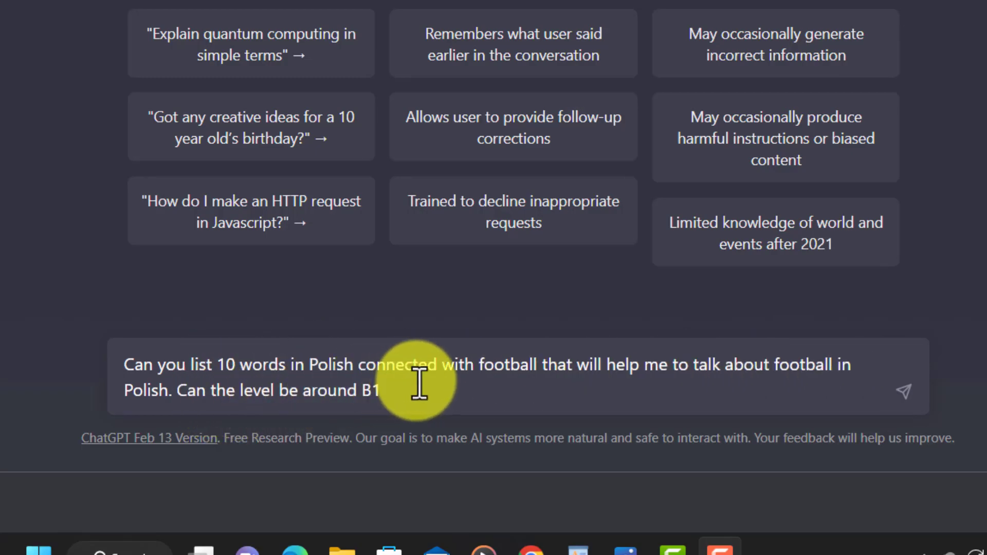
type("?")
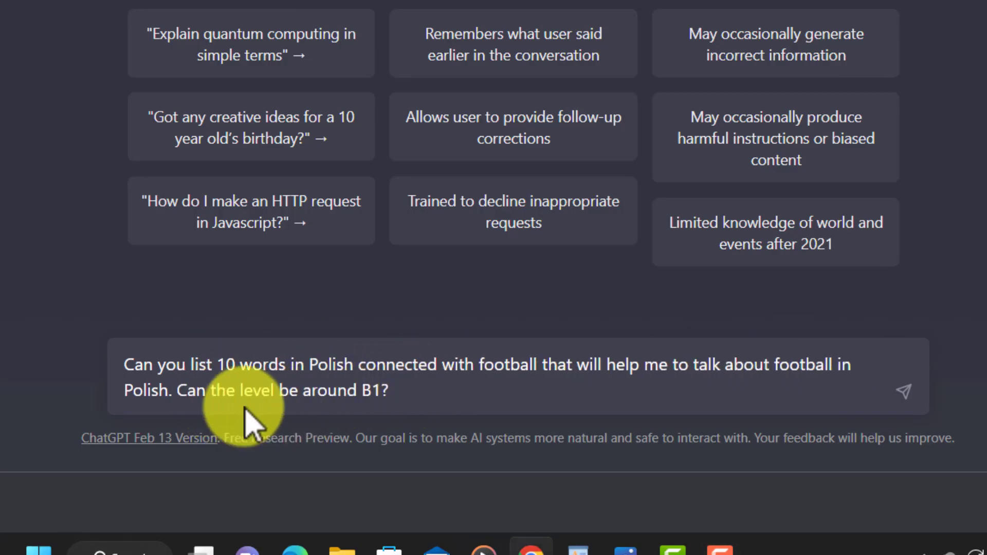
left_click(176, 398)
key("BackSpace")
type("?")
left_click(449, 393)
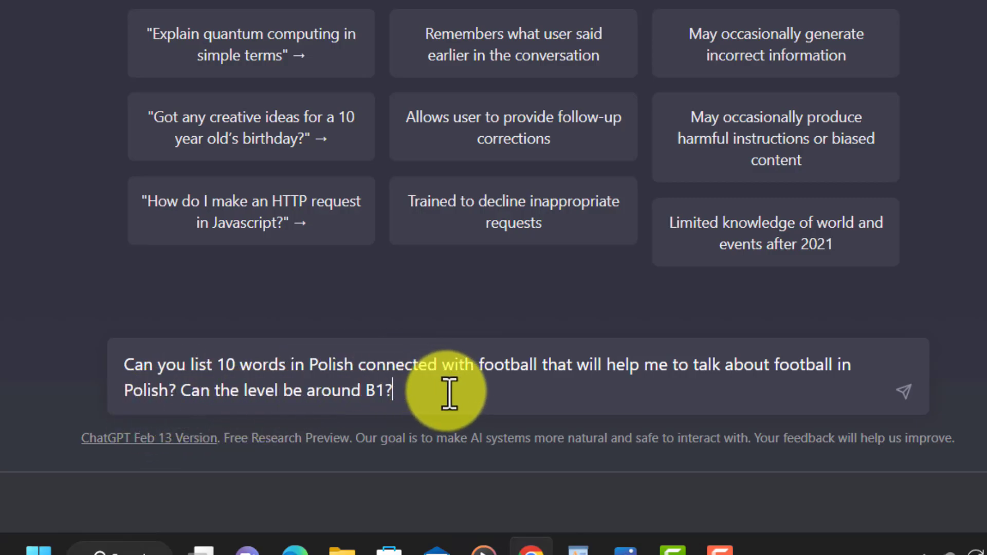
key("Return")
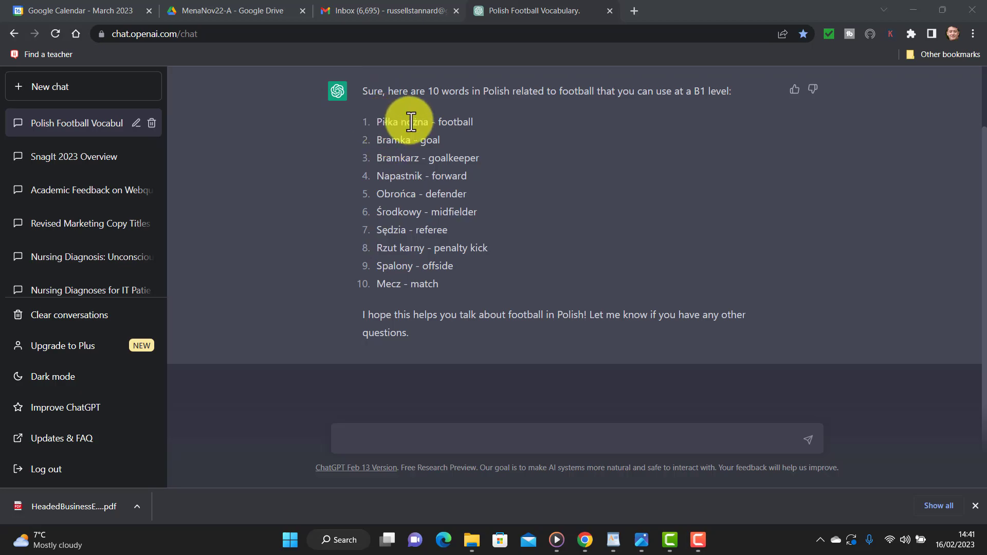
Ask ChatGPT to use those words in a short story in Polish about the history of football in England at B1 level.
left_click(416, 449)
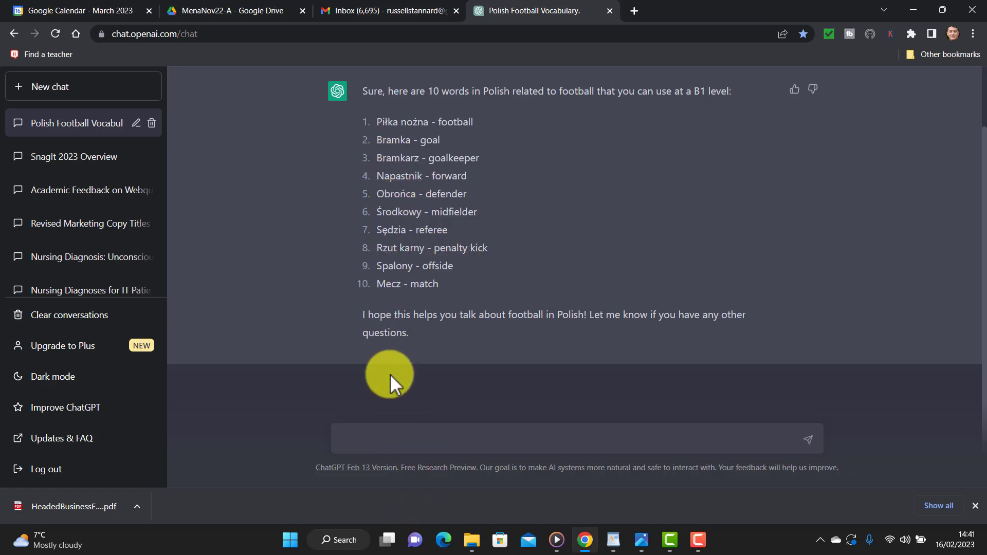
type("Can you use those words to write a short story about the history of football in England at B1 level? Can you write the story in Polish?")
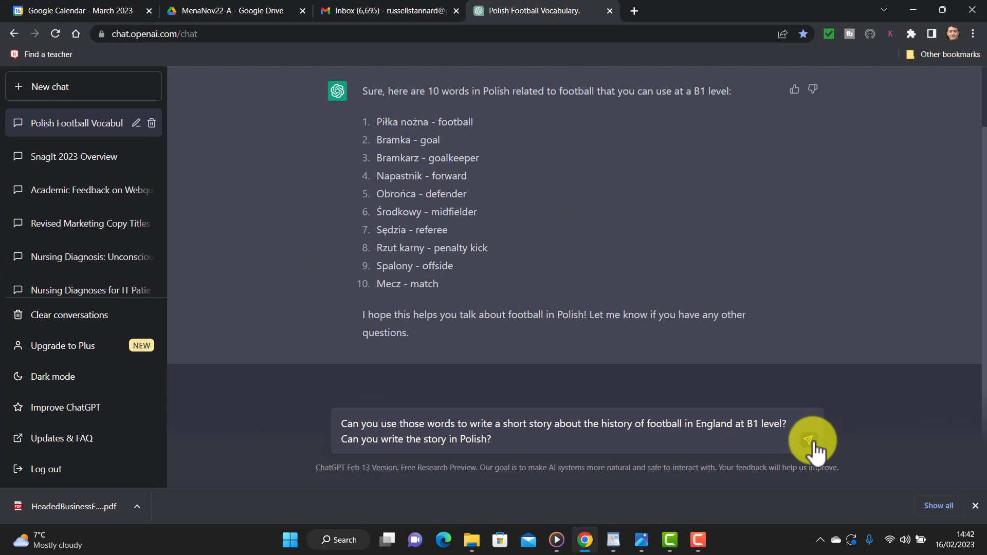
left_click(811, 441)
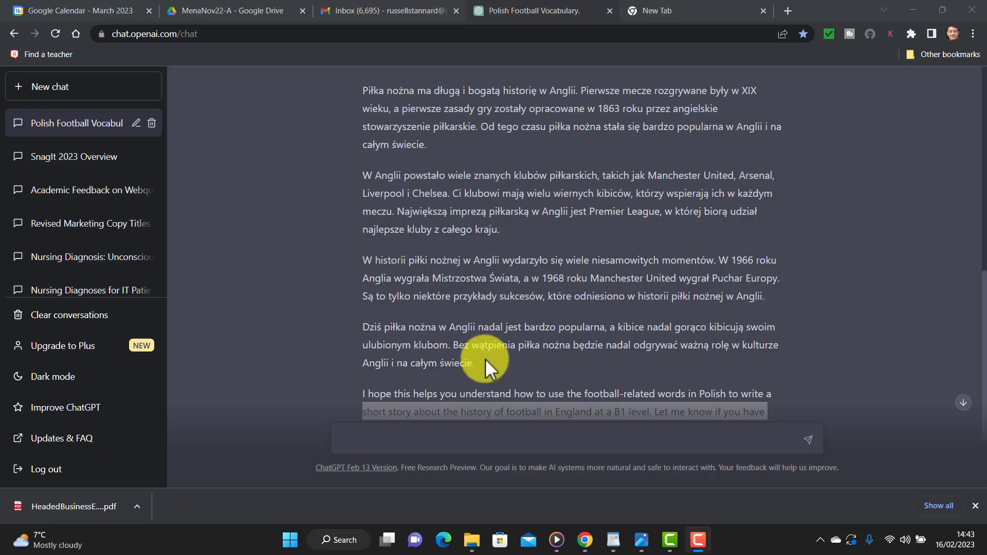
Copy the Polish football story from the answer and open Google Translate in the empty browser tab.
left_click_drag(484, 359, 344, 359)
mouse_move(349, 291)
left_mouse_down()
mouse_move(406, 162)
mouse_move(392, 110)
mouse_move(363, 72)
mouse_move(376, 261)
mouse_move(366, 304)
mouse_move(354, 289)
left_mouse_up()
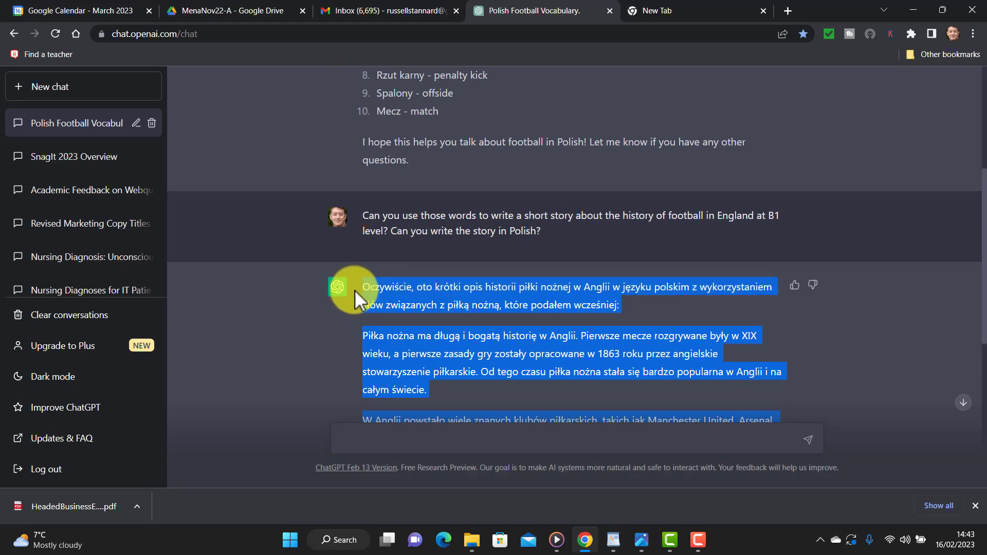
left_click(660, 11)
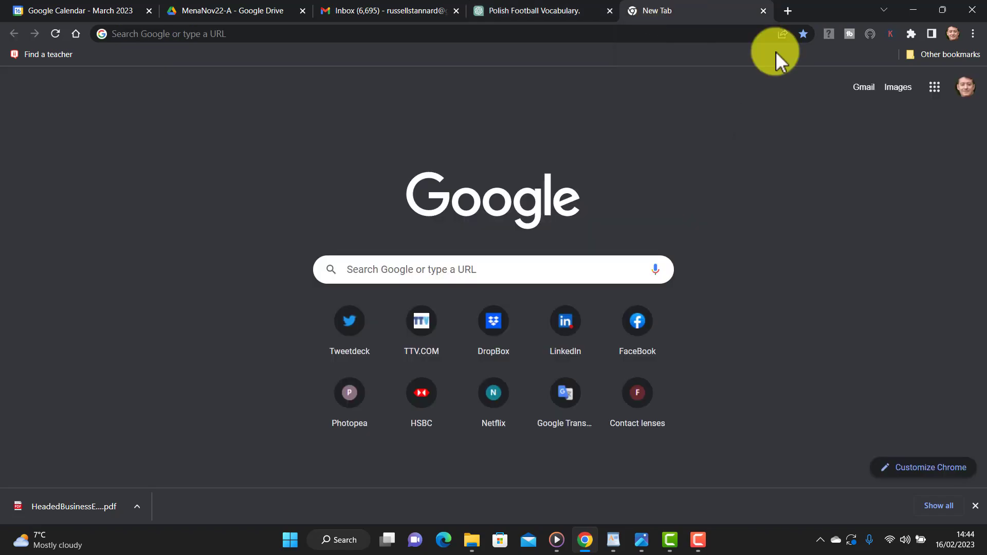
left_click(934, 86)
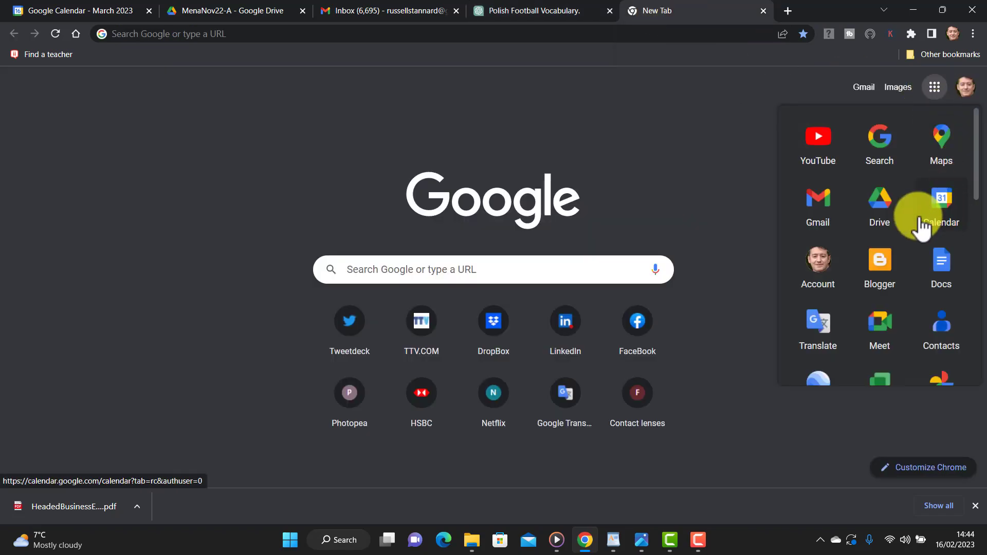
left_click(818, 329)
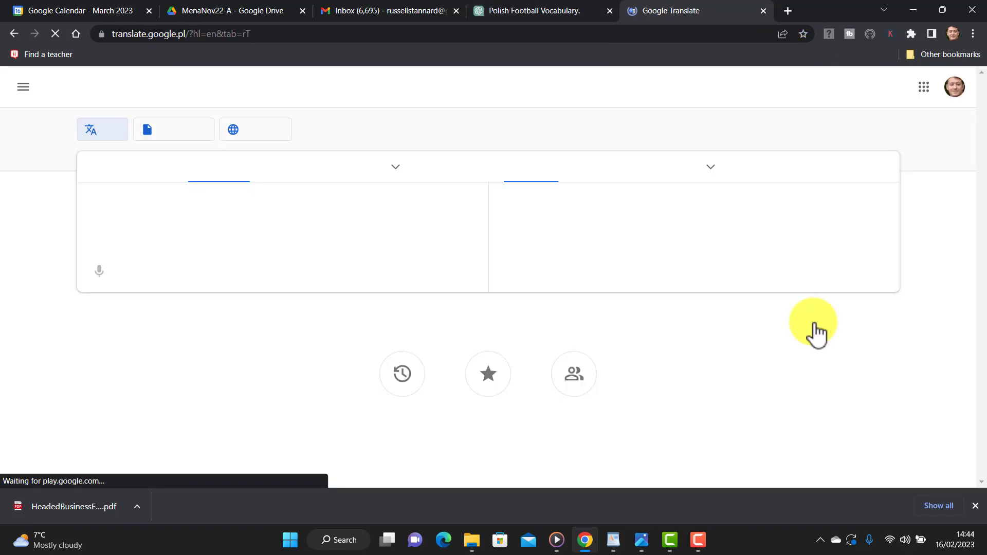
Set the source language to Polish and paste the copied story for translation into English.
left_click(261, 176)
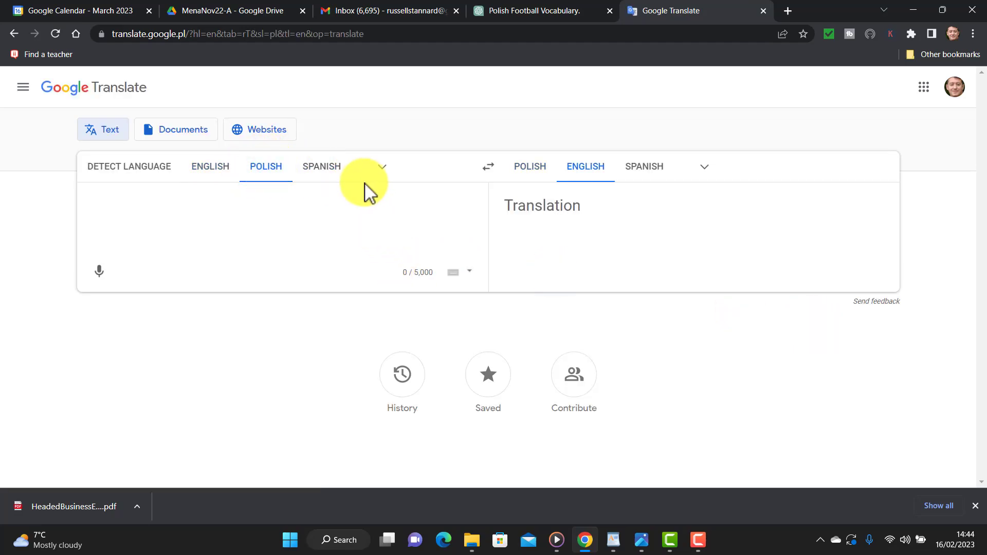
left_click(382, 172)
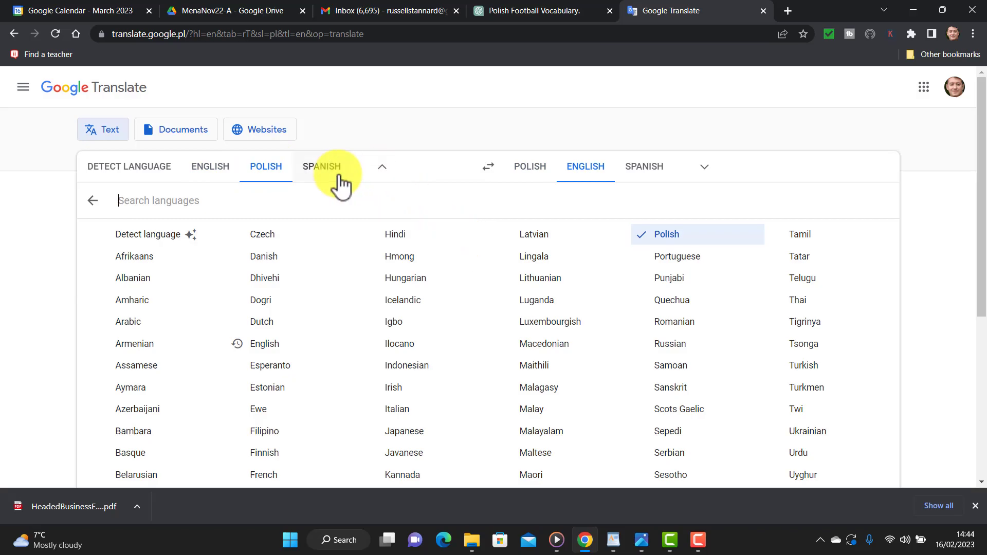
left_click(260, 177)
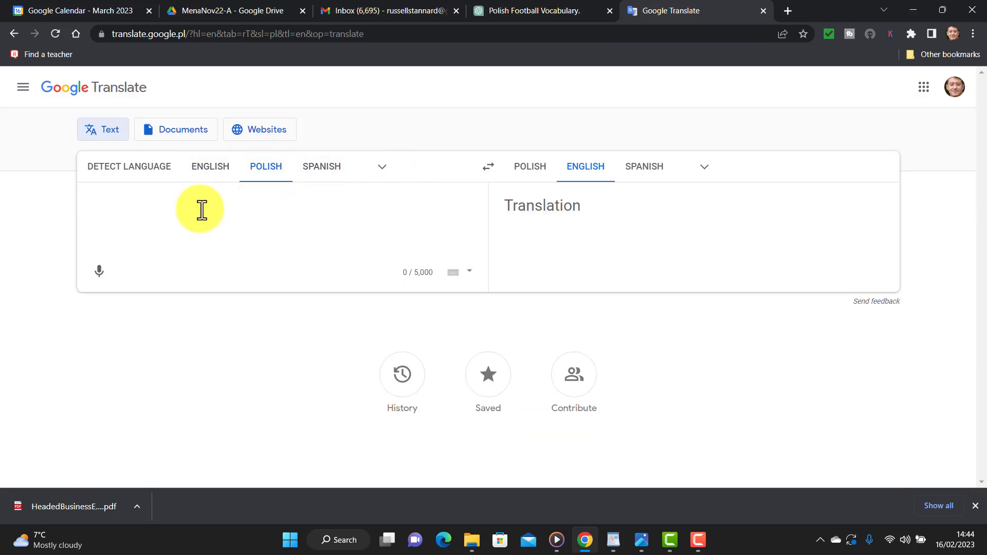
key("ctrl+v")
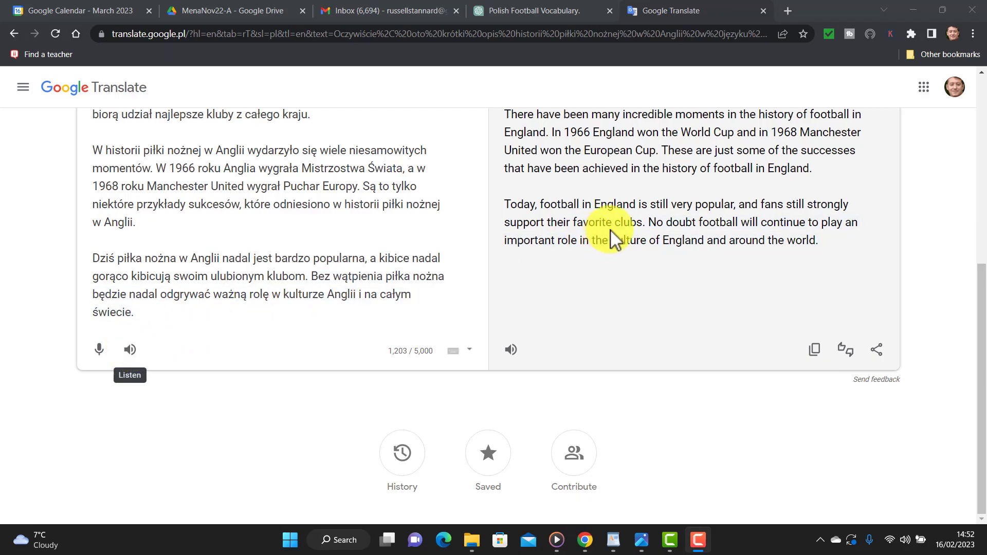
Listen to part of the Polish text read aloud, stop the playback and return to the start of the translation.
left_click(132, 352)
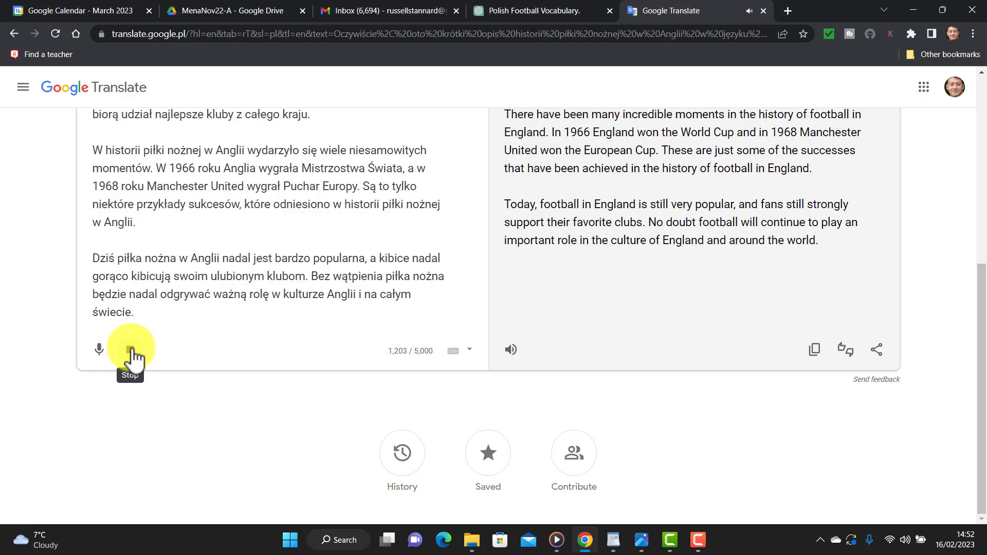
left_click(133, 352)
left_click(982, 192)
left_click_drag(986, 191, 985, 48)
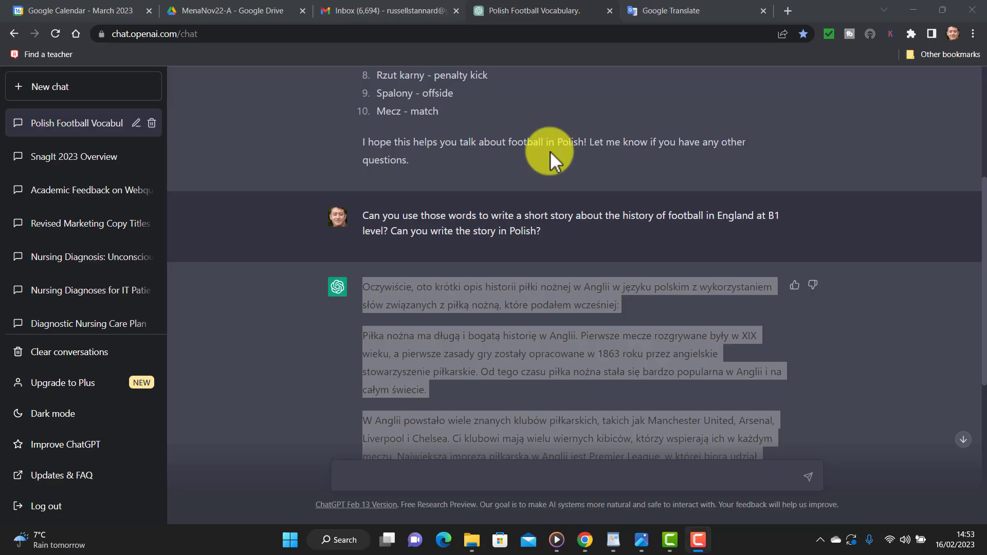
Ask ChatGPT to write the same text a little easier, at around A2 level in Polish.
left_click_drag(985, 208, 983, 360)
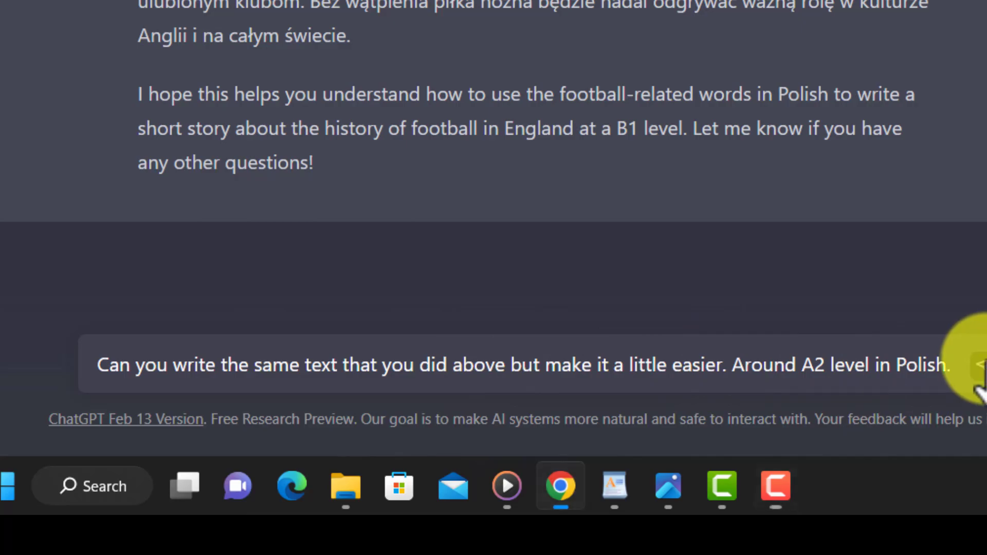
left_click(981, 366)
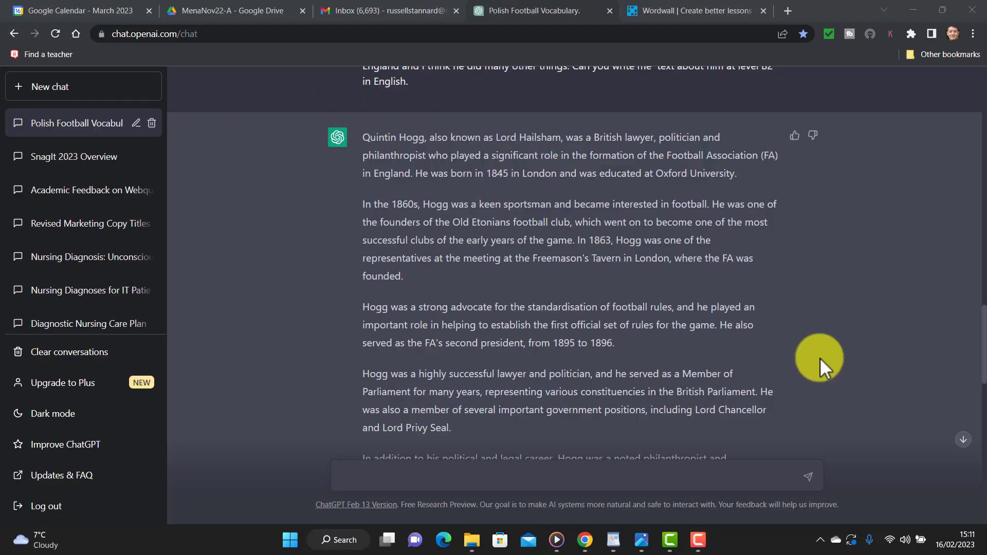
Copy the first two paragraphs of the English text about Quintin Hogg from the ChatGPT answer.
scroll(982, 329, "up", 3)
left_click_drag(983, 327, 983, 324)
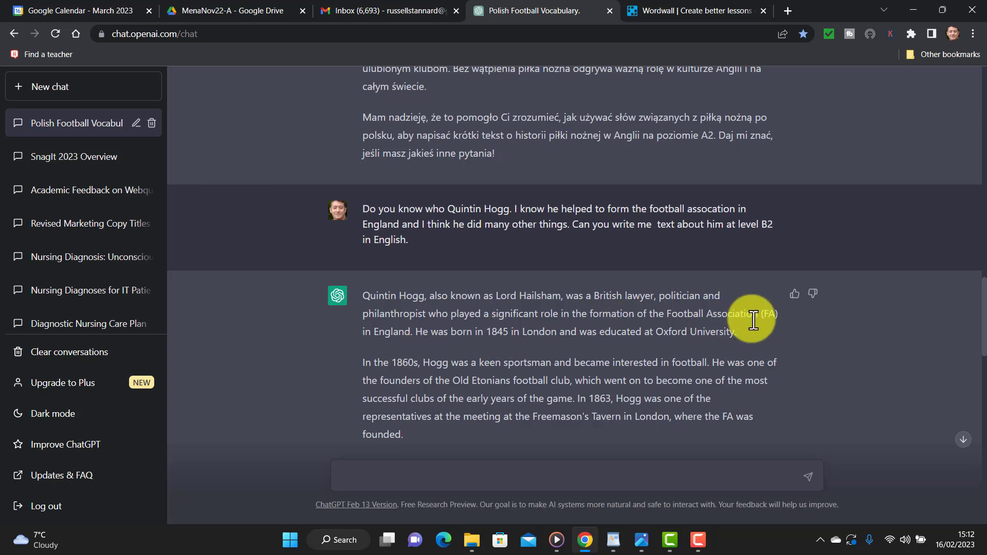
scroll(977, 301, "down", 2)
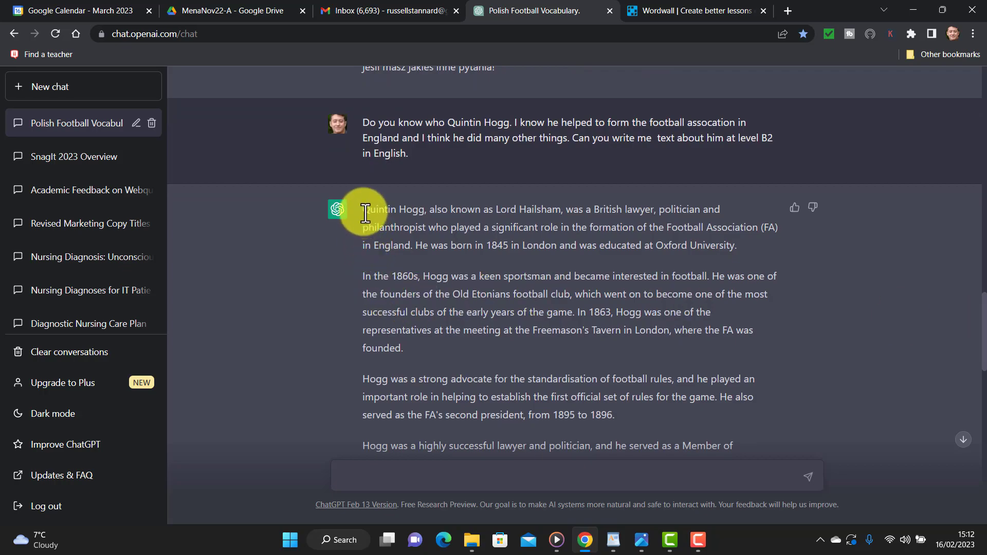
left_click_drag(408, 350, 363, 206)
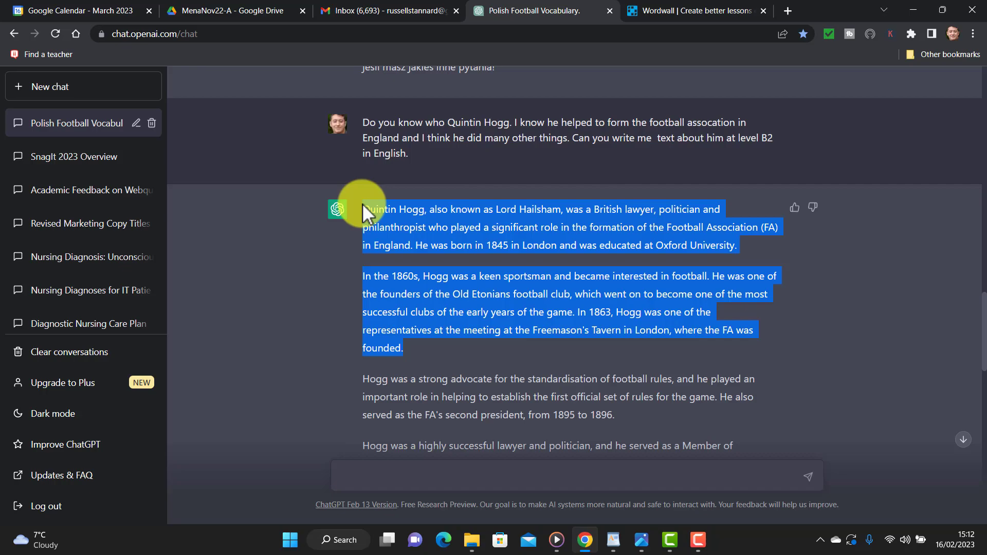
Switch to Wordwall, create a Missing word activity and paste the two copied Quintin Hogg paragraphs as its first item.
left_click(706, 11)
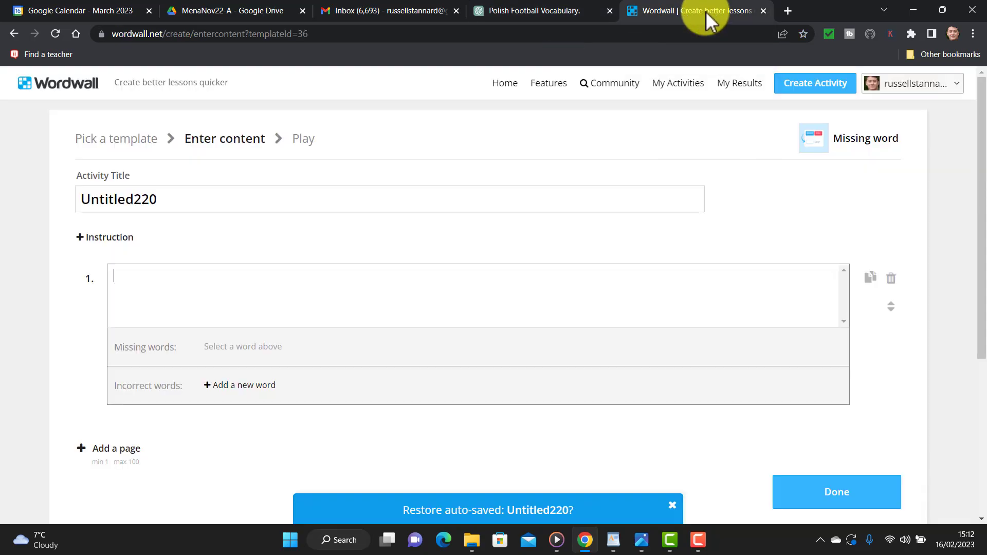
left_click(55, 90)
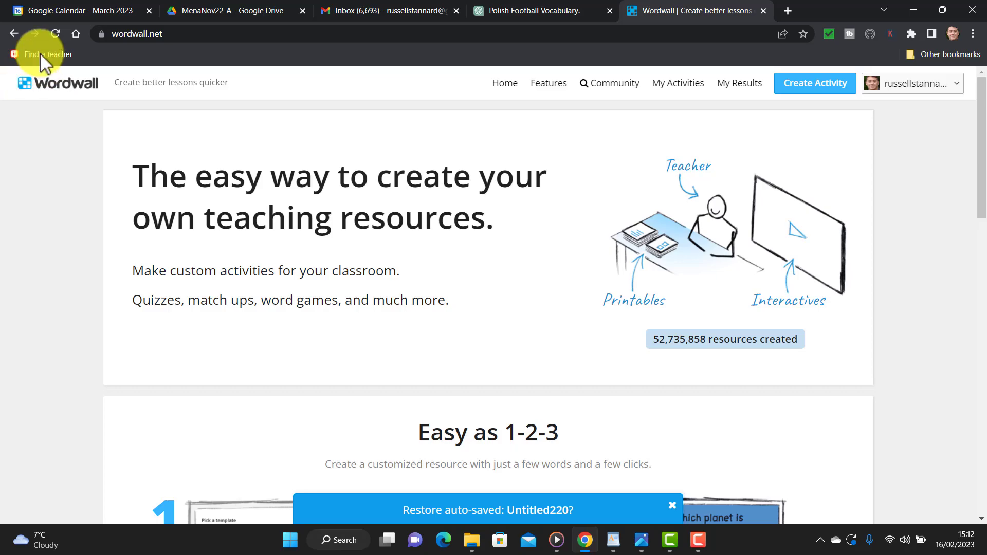
left_click(789, 88)
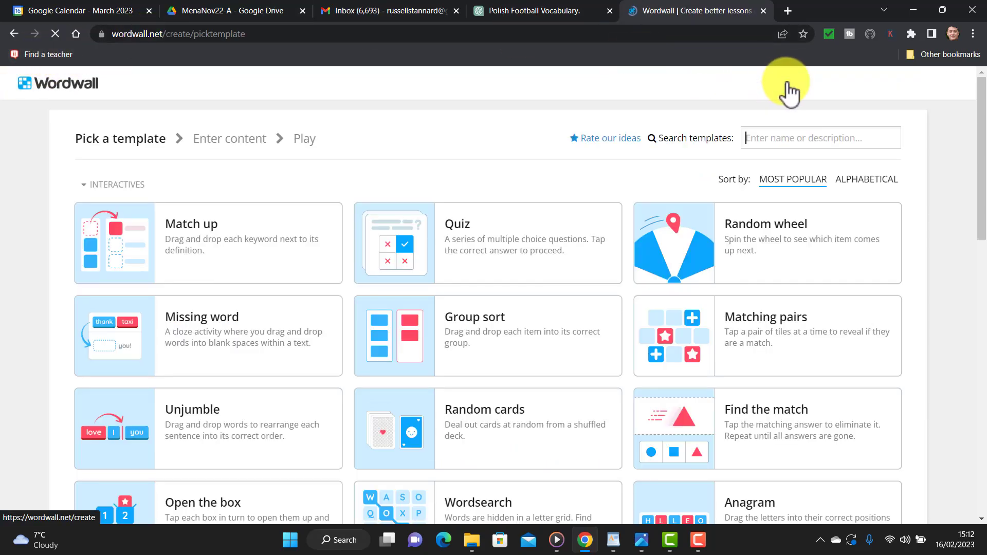
mouse_move(985, 128)
left_mouse_down()
mouse_move(985, 216)
mouse_move(985, 143)
left_mouse_up()
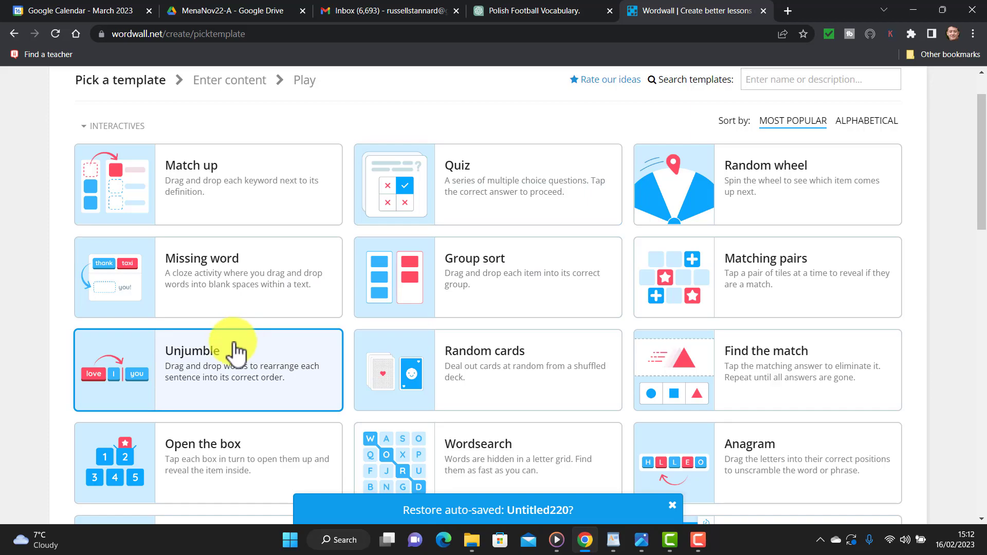
left_click(204, 301)
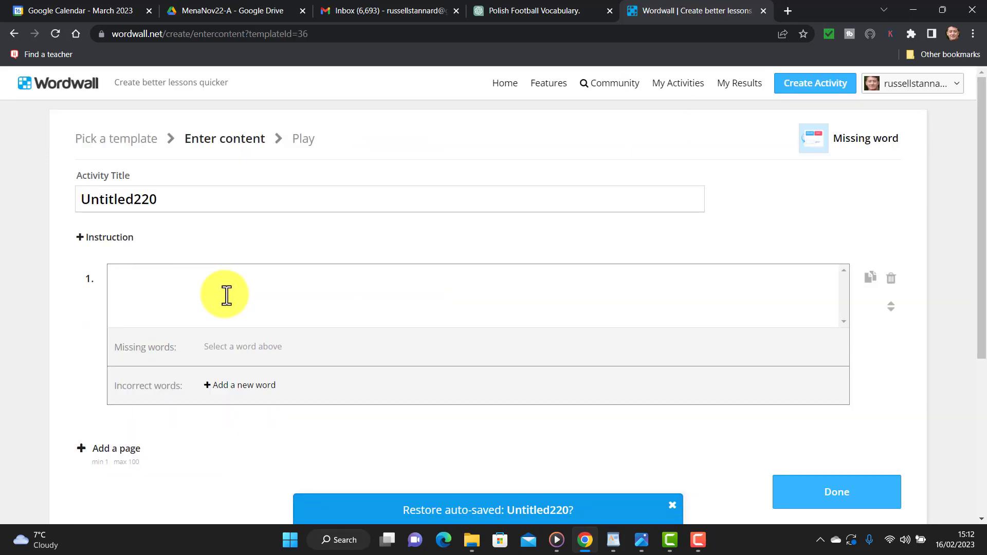
type("Quintin Hogg, also known as Lord Hailsham, was a British lawyer, politician and philanthropist who played a significant role in the formation of the Football Association (FA) in England. He was born in 1845 in London and was educated at Oxford University.  In the 1860s, Hogg was a keen sportsman and became interested in football. He was one of the founders of the Old Etonians football club, which went on to become one of the most successful clubs of the early years of the game. In 1863, Hogg was one of the representatives at the meeting at the Freemason's Tavern in London, where the FA was founded.")
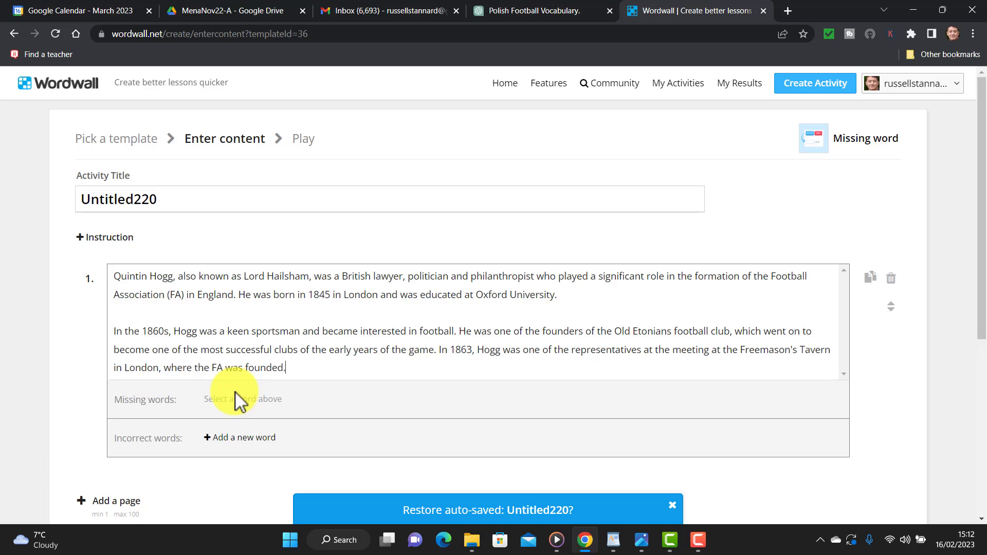
Set "politician", "Football", "educated", "game" in the second paragraph and "founded" as the missing words of the text.
double_click(426, 276)
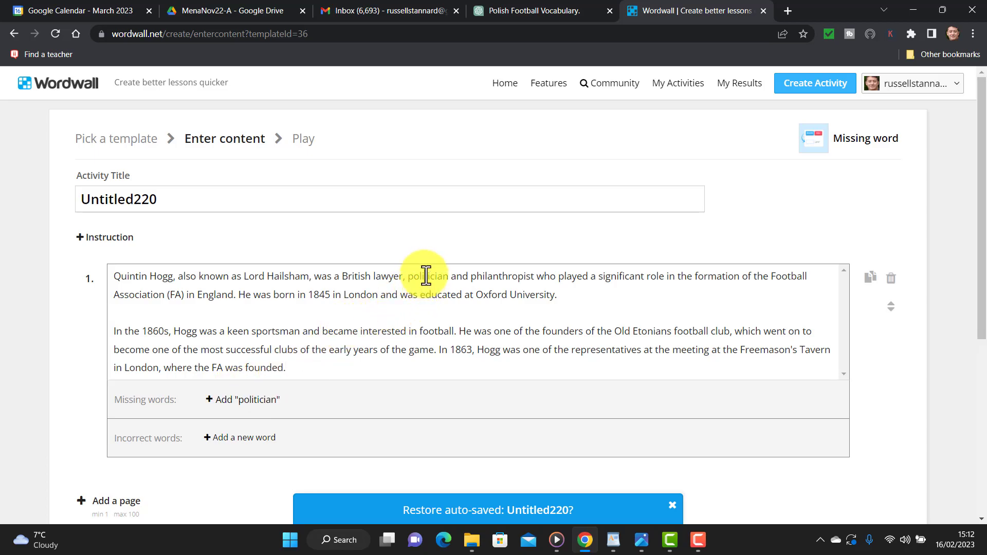
left_click(208, 401)
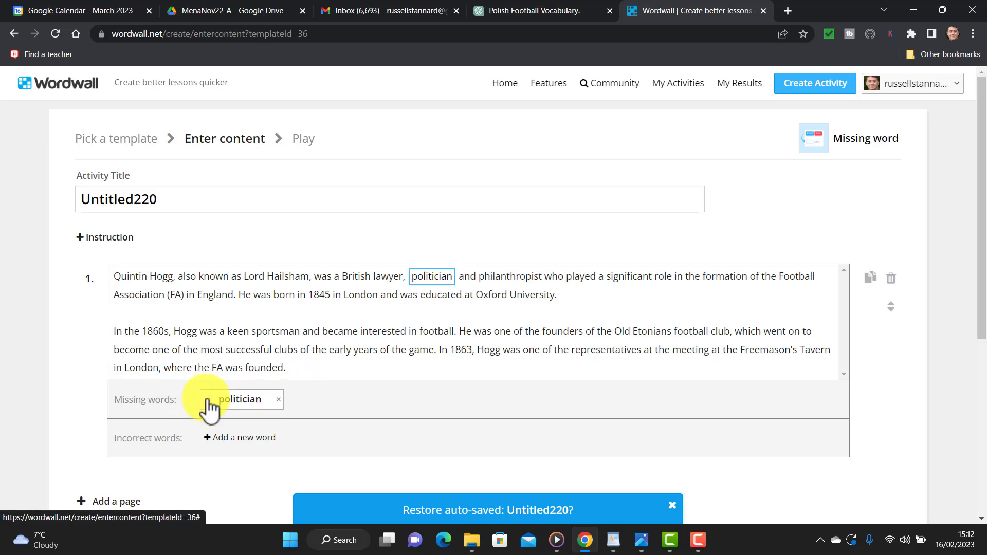
double_click(786, 277)
left_click(298, 400)
double_click(443, 295)
left_click(391, 403)
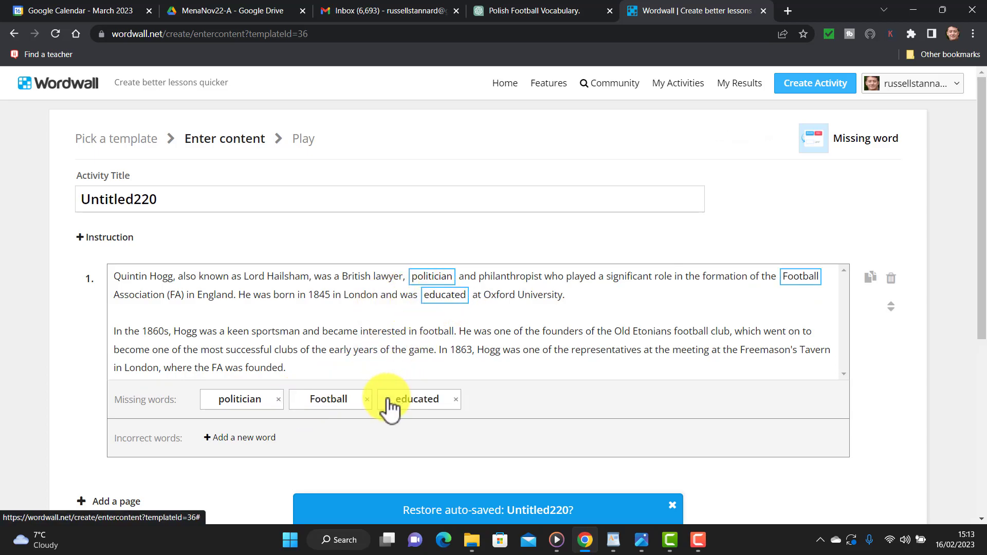
double_click(419, 350)
left_click(475, 404)
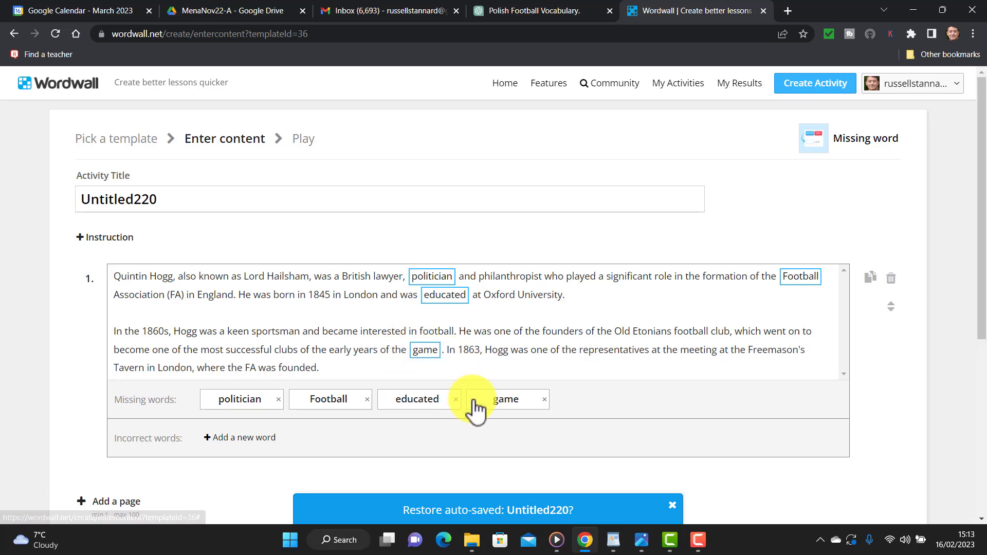
double_click(291, 368)
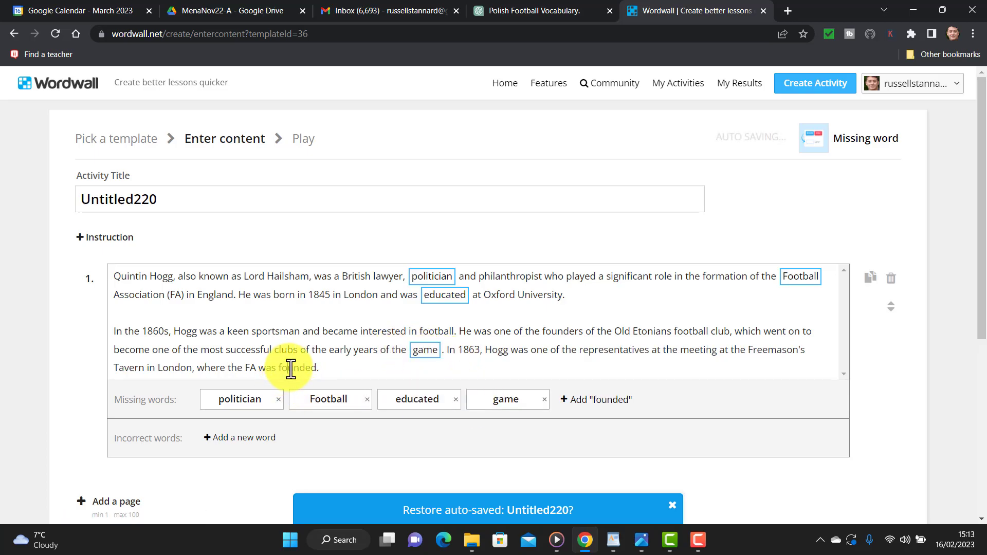
left_click(566, 402)
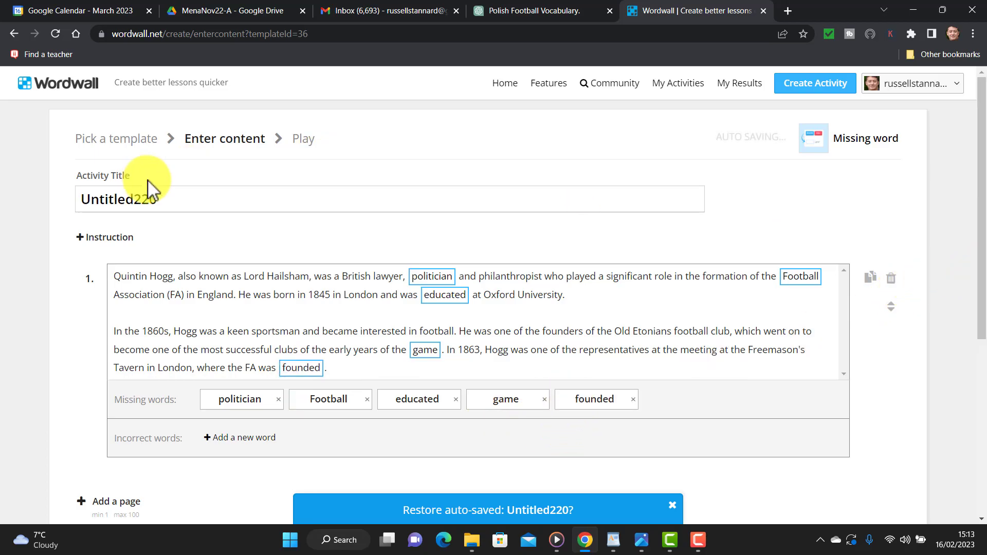
Change the activity title to "Hogg".
double_click(178, 195)
type("Hogg")
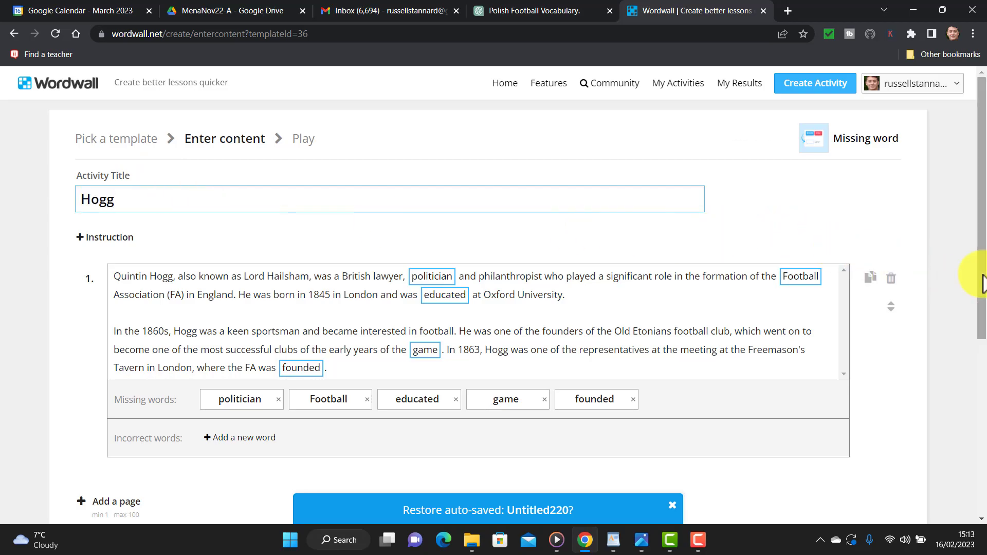
Finish creating the "Hogg" missing word activity and start playing it.
left_click_drag(981, 288, 985, 343)
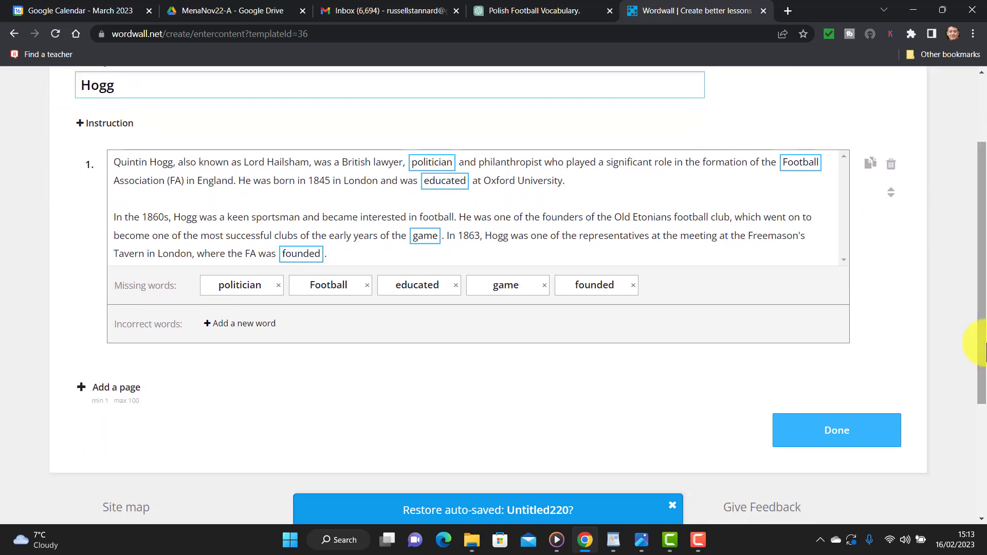
left_click(833, 441)
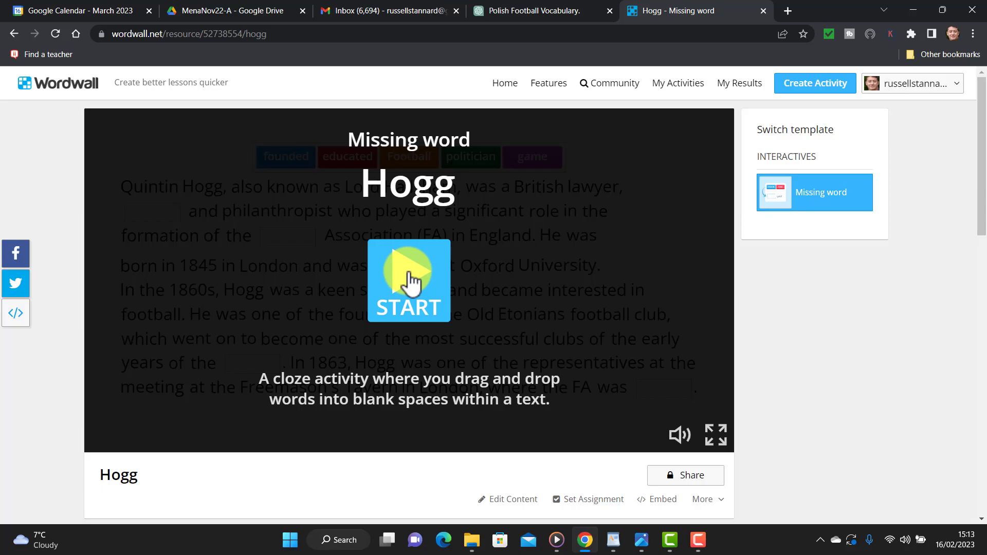
left_click(409, 282)
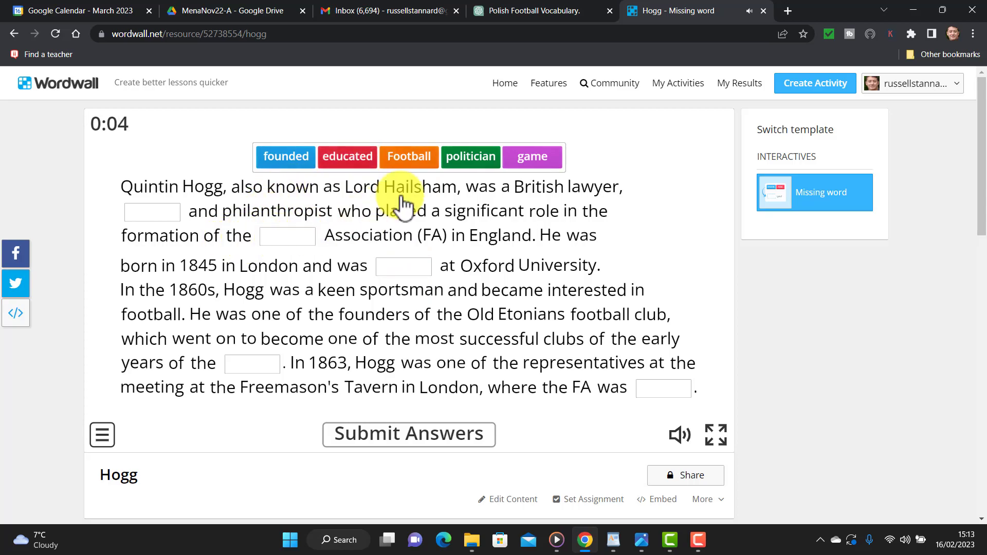
Fill the gaps in order with "politician", "Football", "educated", "game" and "founded", and submit the answers.
left_click_drag(412, 166, 291, 253)
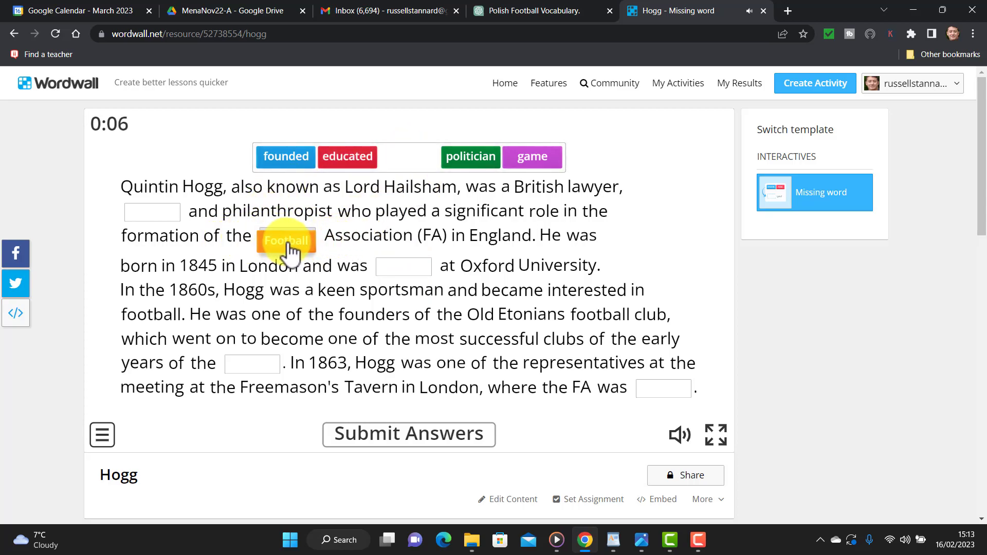
left_click_drag(341, 164, 410, 277)
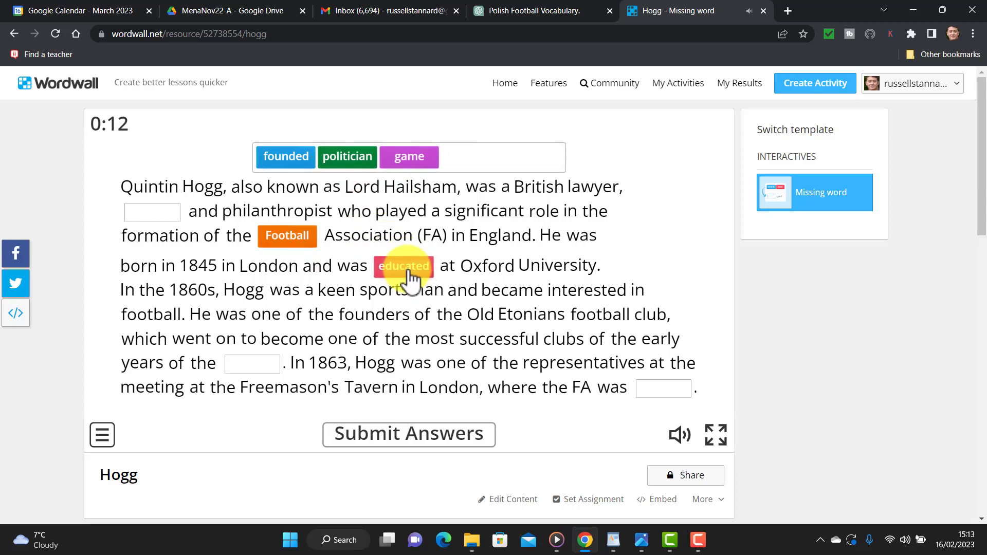
left_click_drag(417, 158, 261, 383)
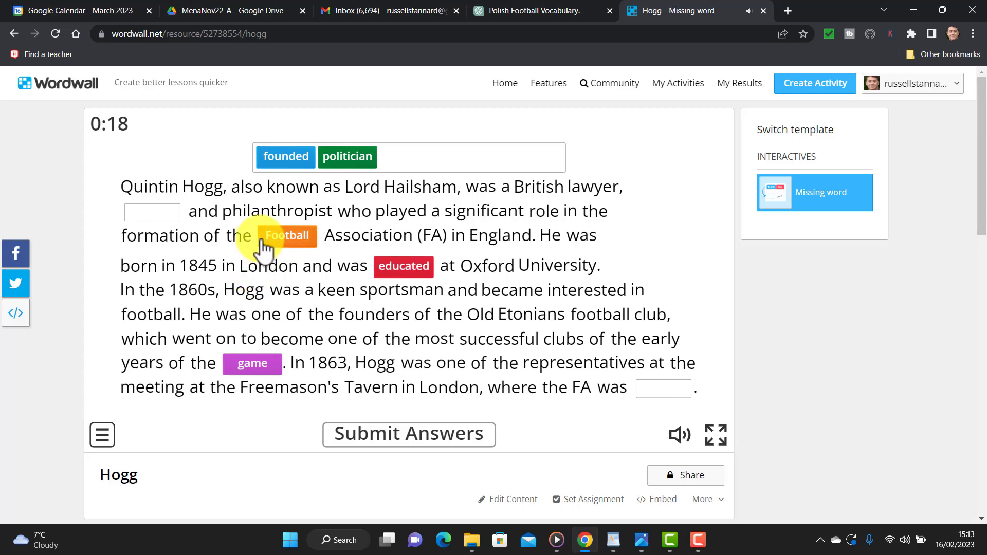
left_click_drag(293, 163, 168, 218)
left_click_drag(348, 163, 161, 236)
left_click_drag(357, 159, 155, 214)
left_click_drag(289, 164, 319, 175)
left_click_drag(276, 156, 666, 398)
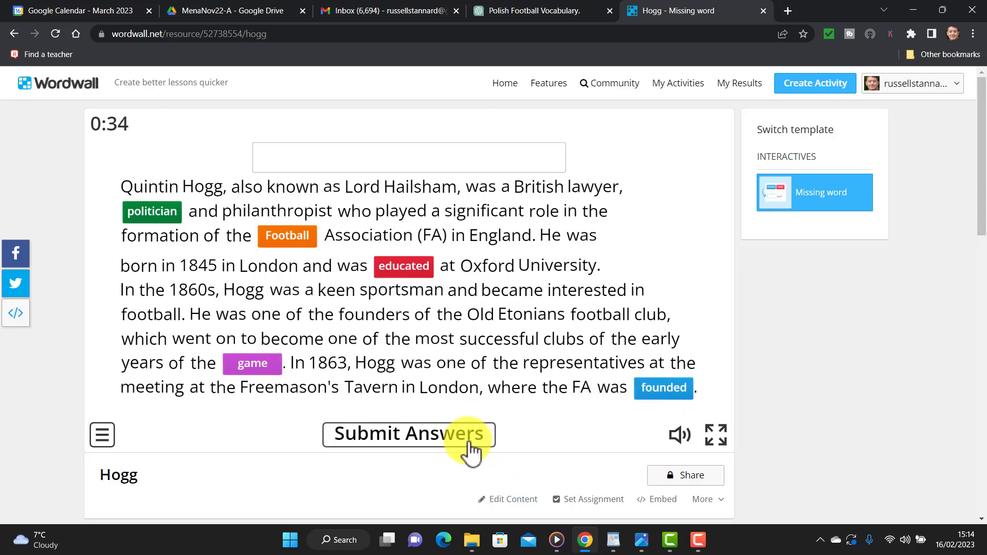
left_click(463, 438)
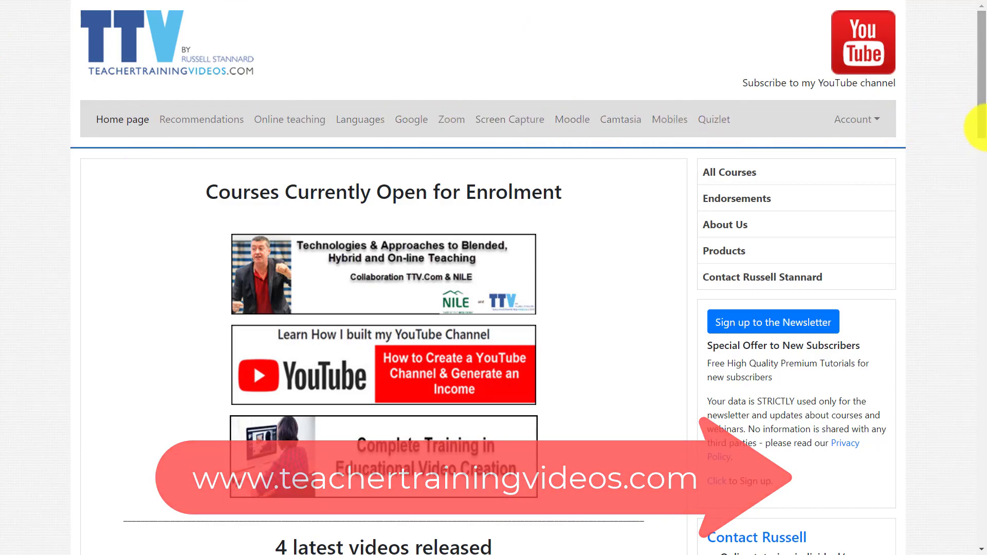
scroll(977, 117, "down", 5)
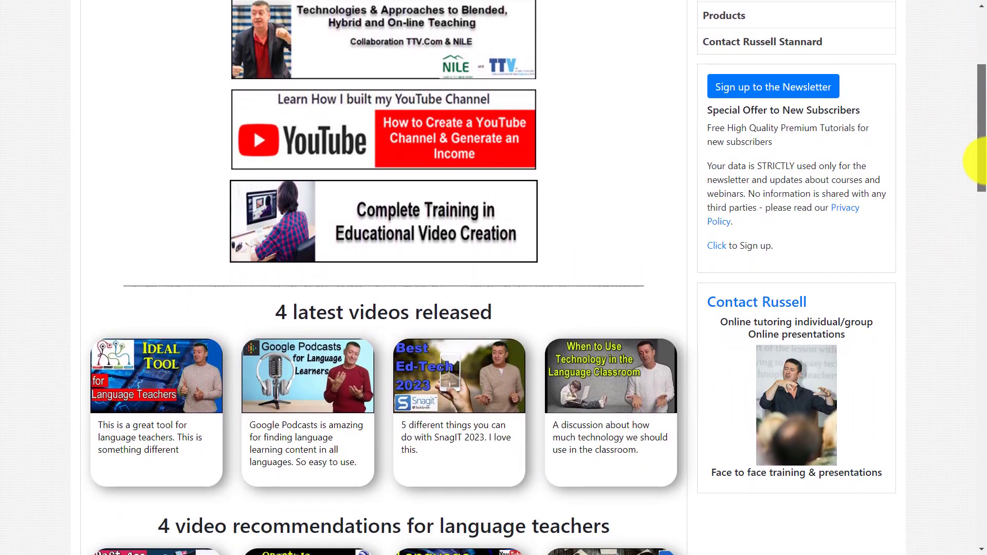
left_click_drag(981, 161, 980, 81)
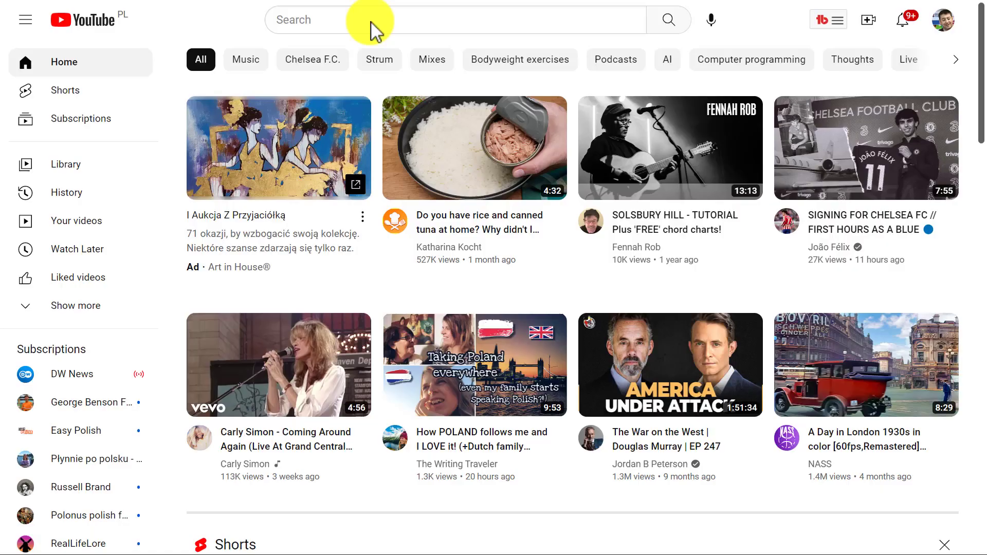
On YouTube, search for "shopping in English" and filter the results to videos with Subtitles/CC.
left_click(370, 20)
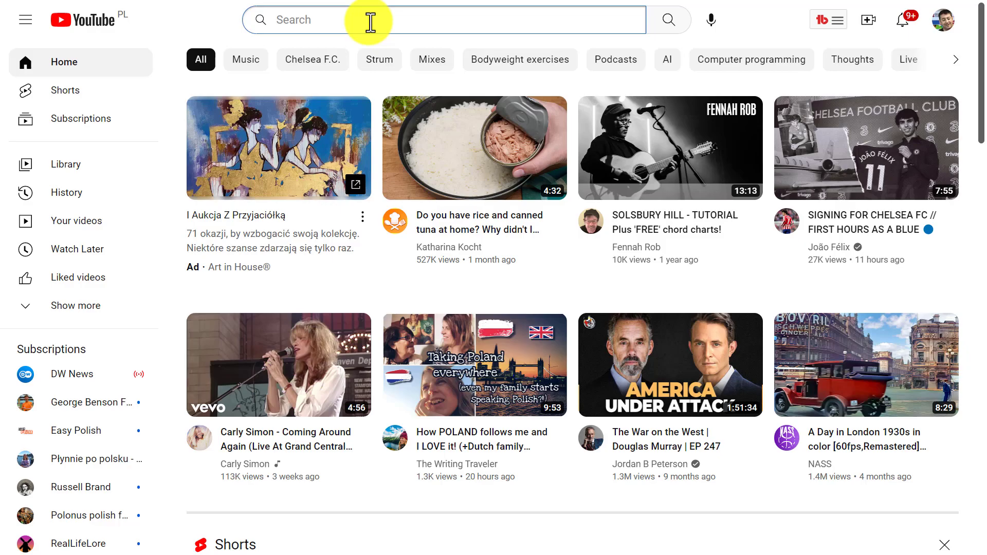
type("sh")
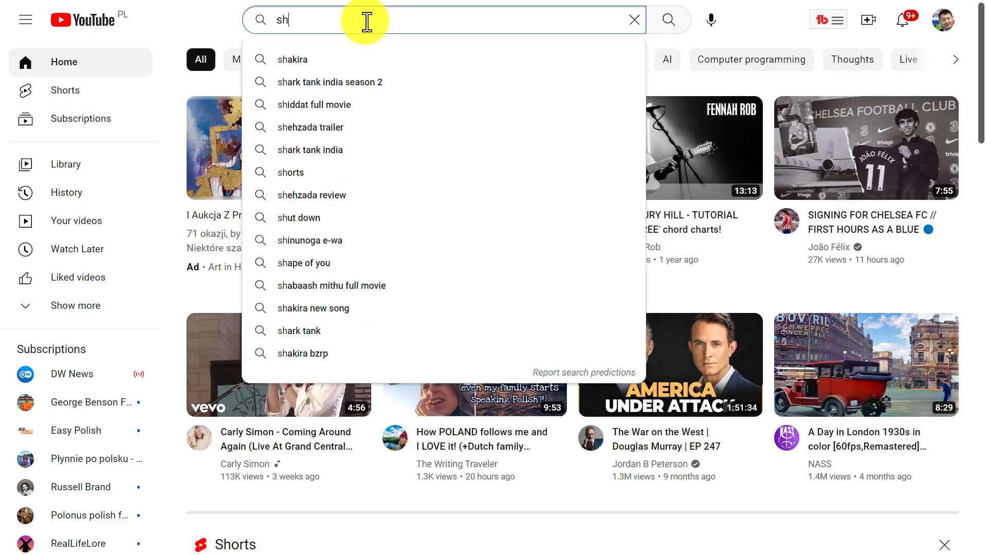
type("opping in English")
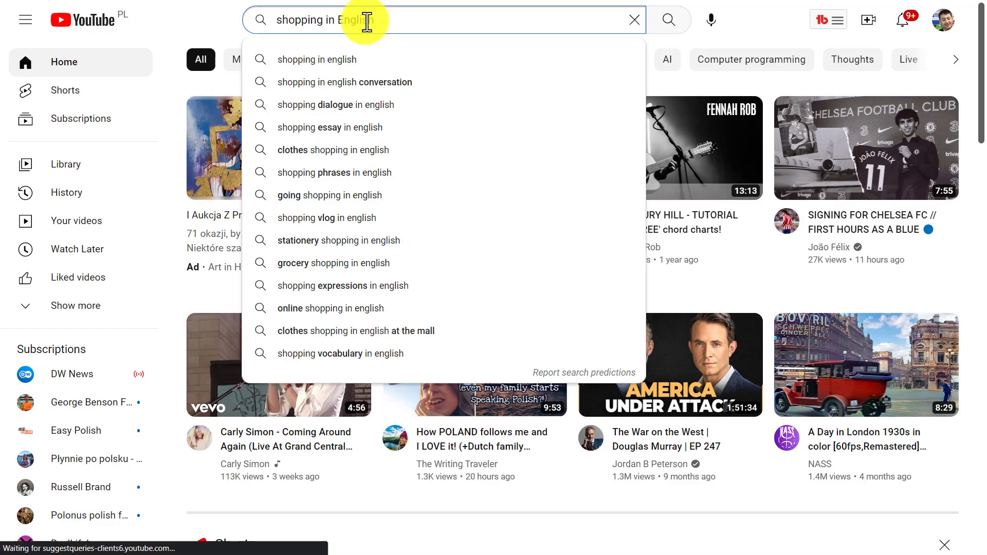
key("Return")
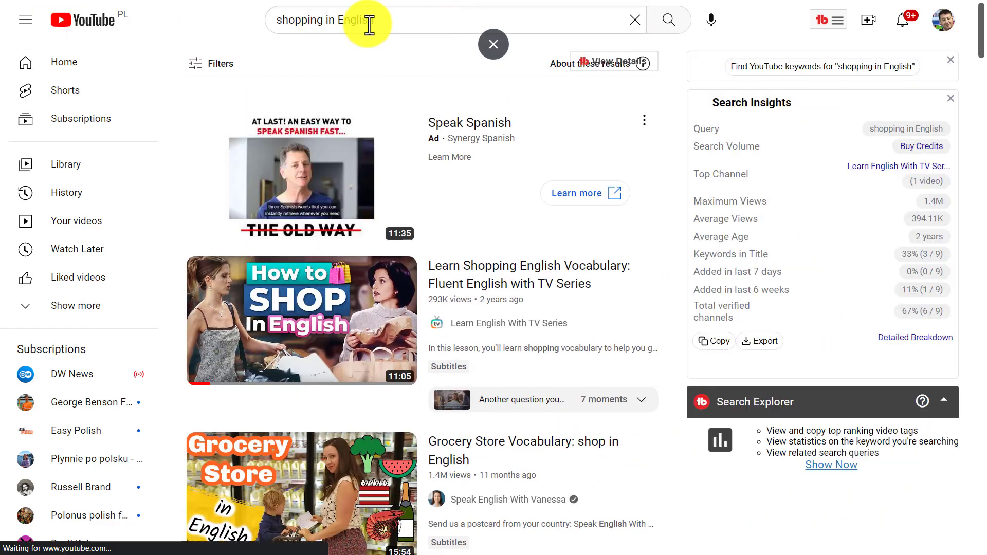
left_click(195, 72)
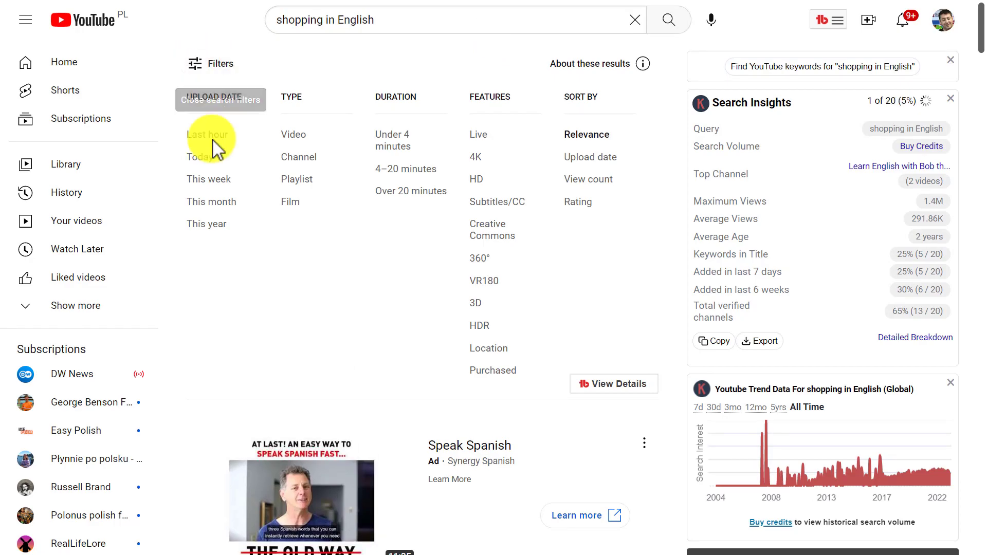
left_click(491, 205)
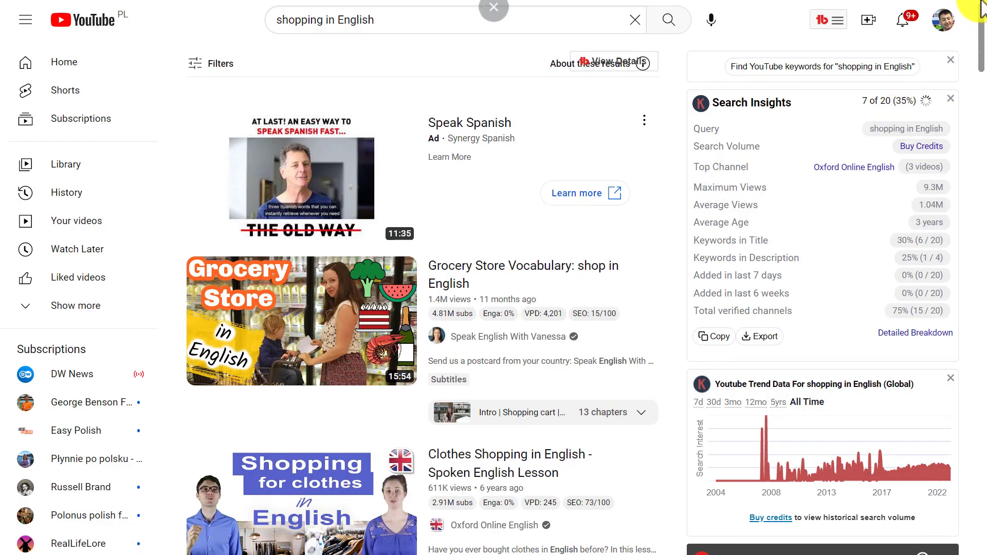
Open the video "Learn Shopping English Vocabulary: Fluent English with TV Series" and pause it.
left_click_drag(982, 40, 976, 82)
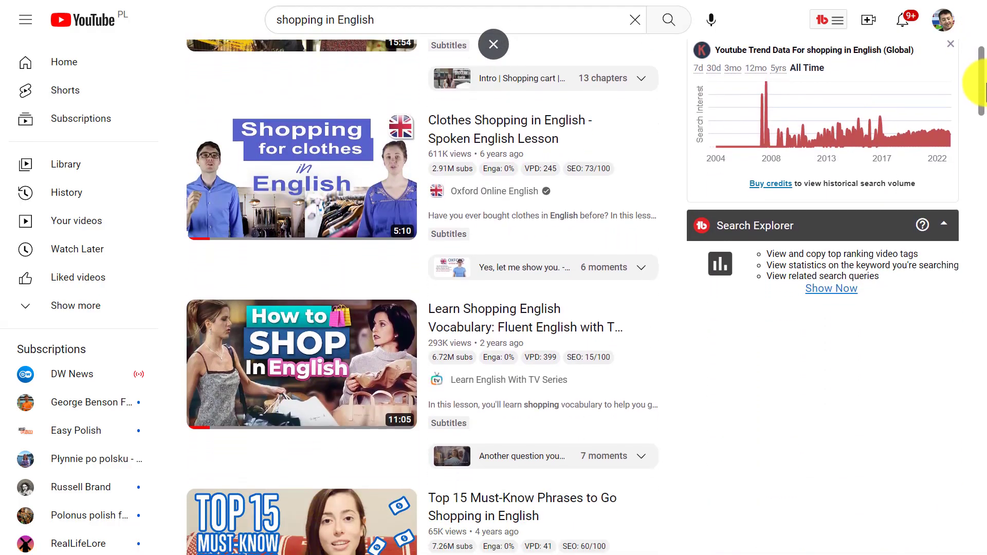
mouse_move(334, 364)
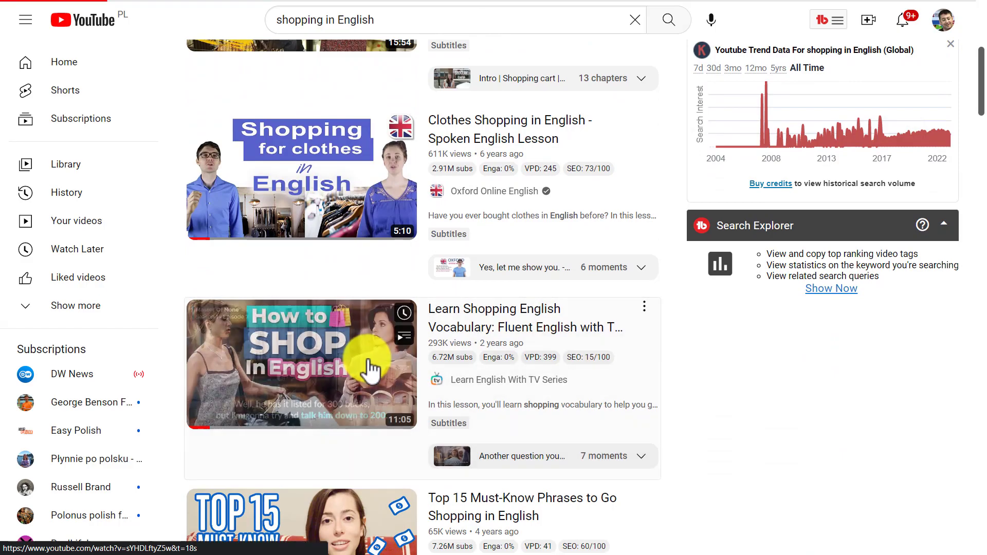
left_click(368, 367)
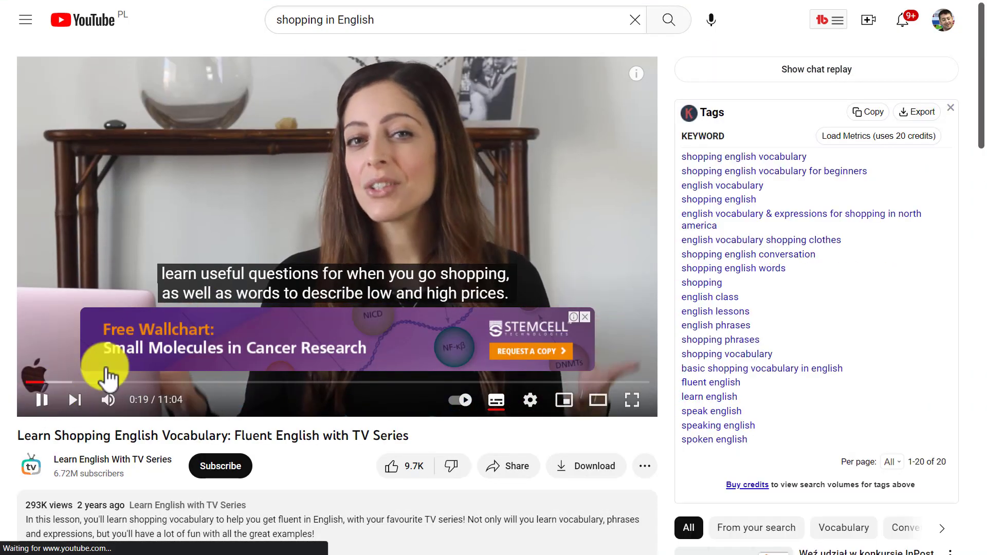
left_click(41, 400)
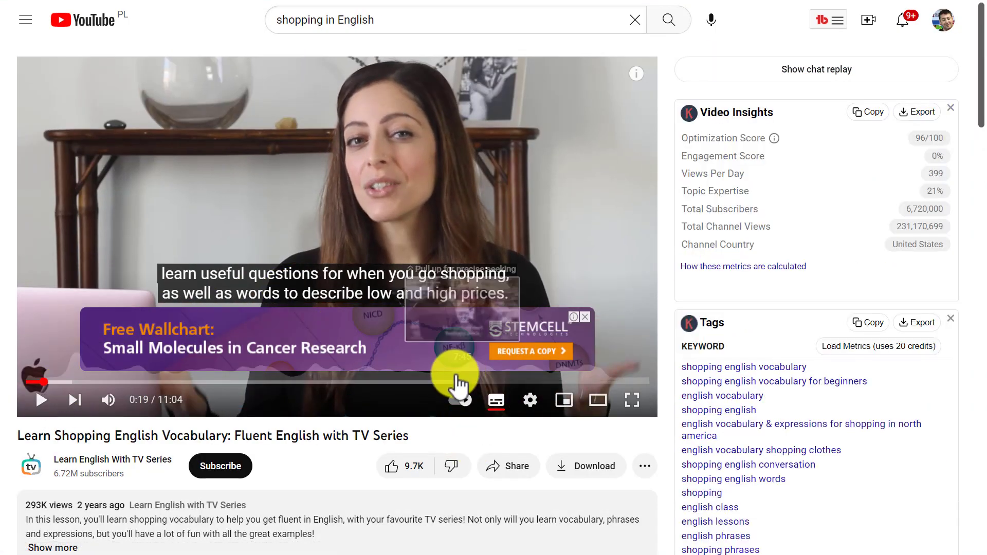
Show the video's transcript and hide its timestamps.
left_click(643, 467)
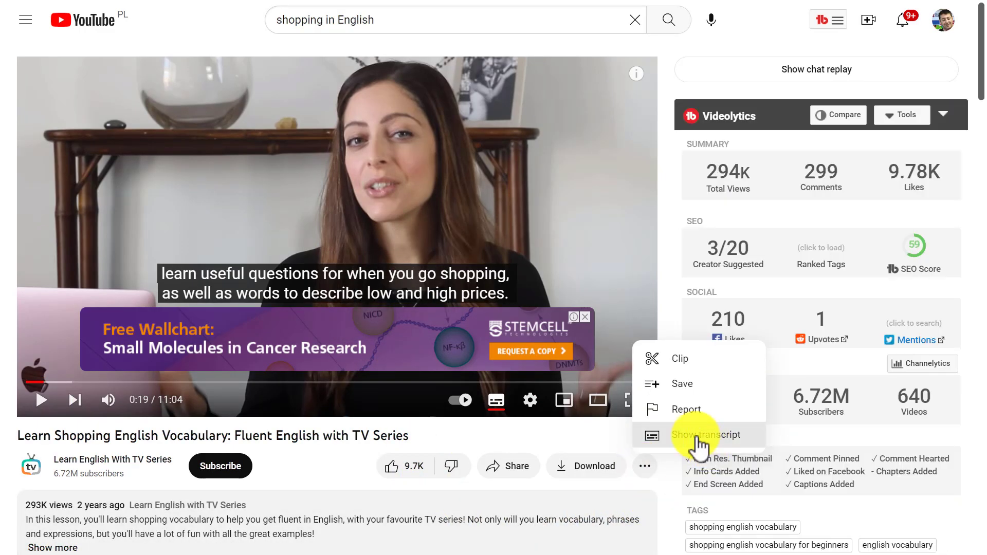
left_click(654, 434)
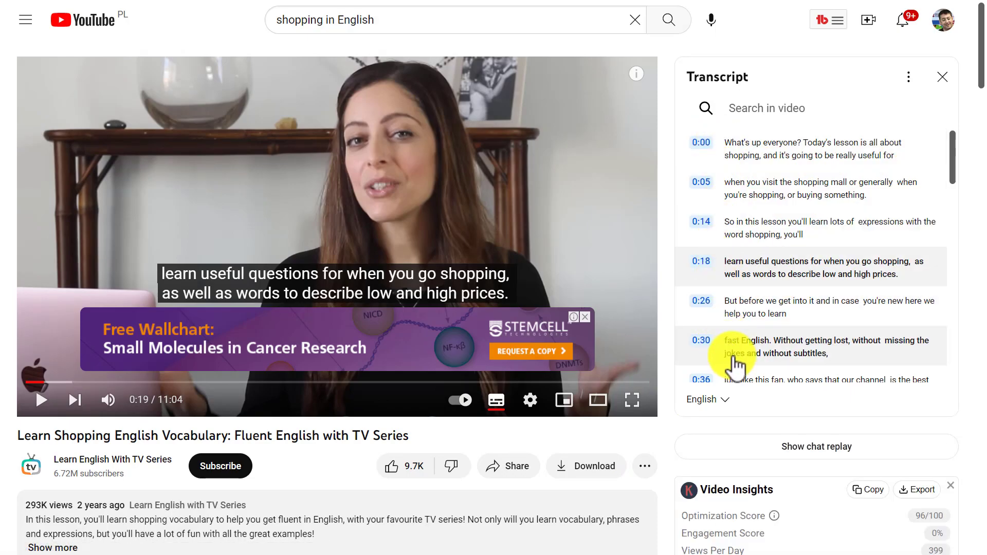
left_click(907, 81)
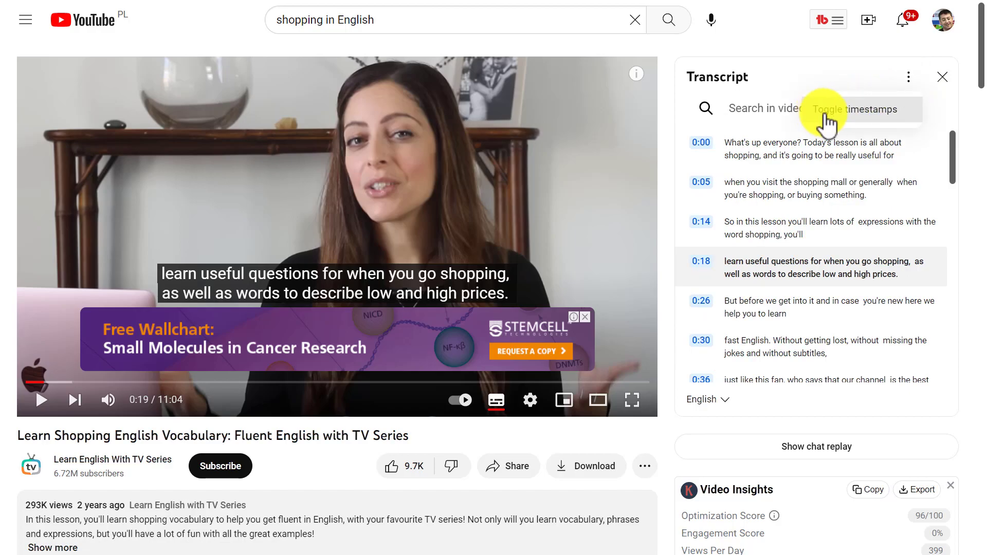
left_click(854, 111)
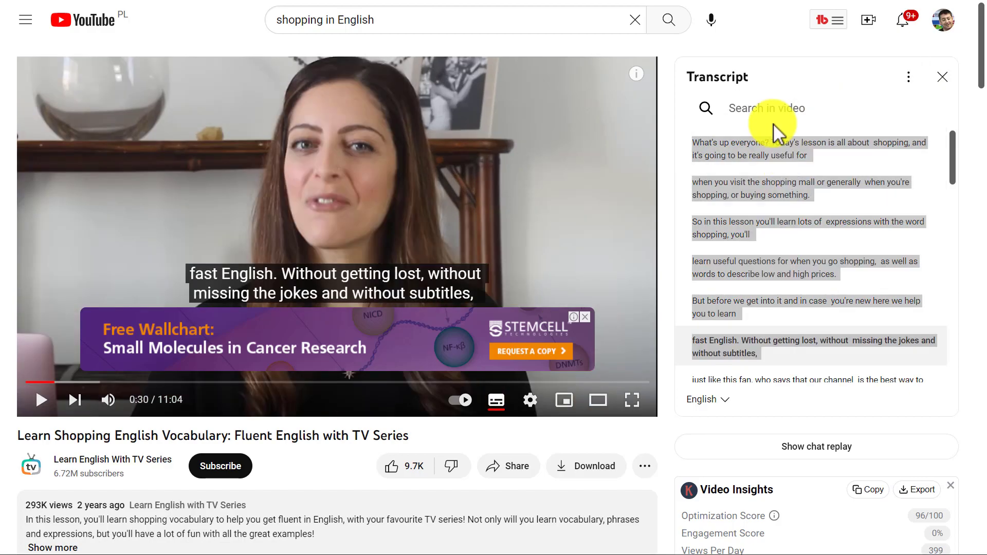
left_click(843, 112)
Copy the transcript's opening lines from "What's up everyone?" through "without subtitles,".
left_click_drag(688, 152, 906, 363)
key("ctrl+c")
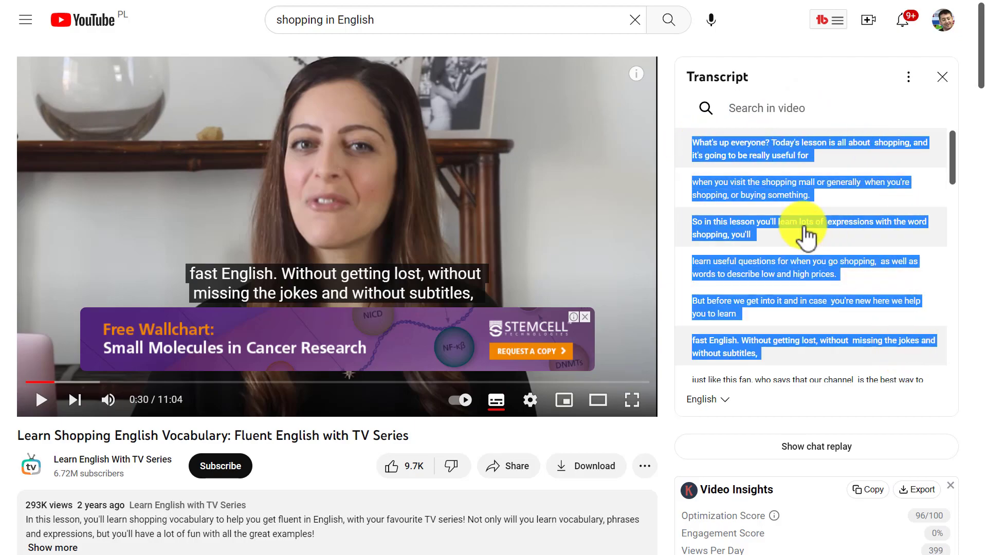
right_click(716, 180)
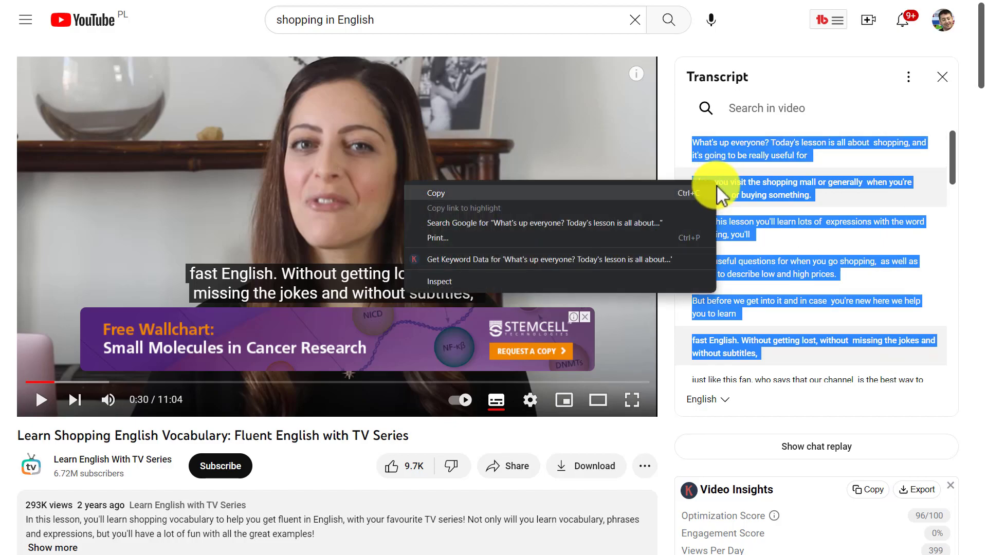
left_click(439, 193)
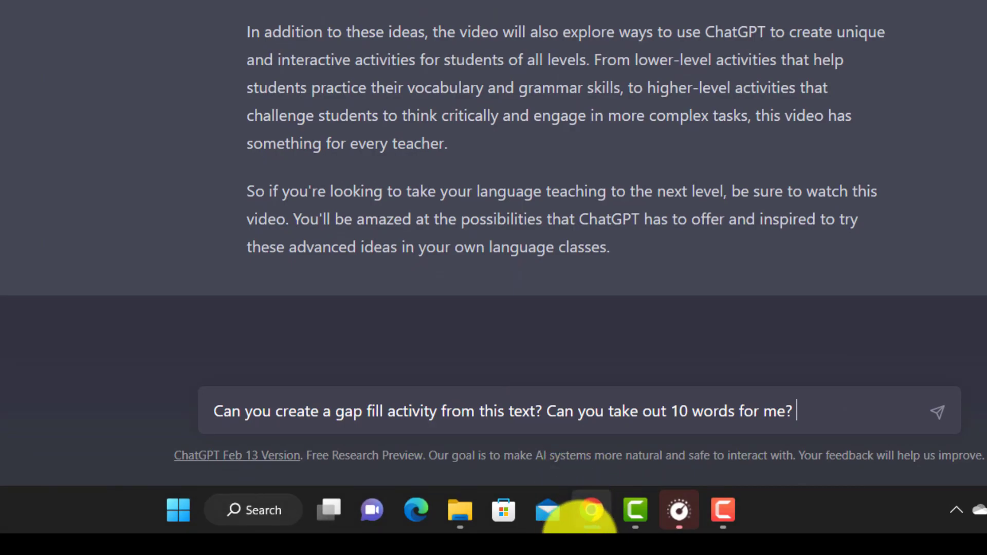
In ChatGPT, add the copied transcript to the 10-word gap fill request, send it, and send the follow-up asking for 10 gaps.
key("ctrl+v")
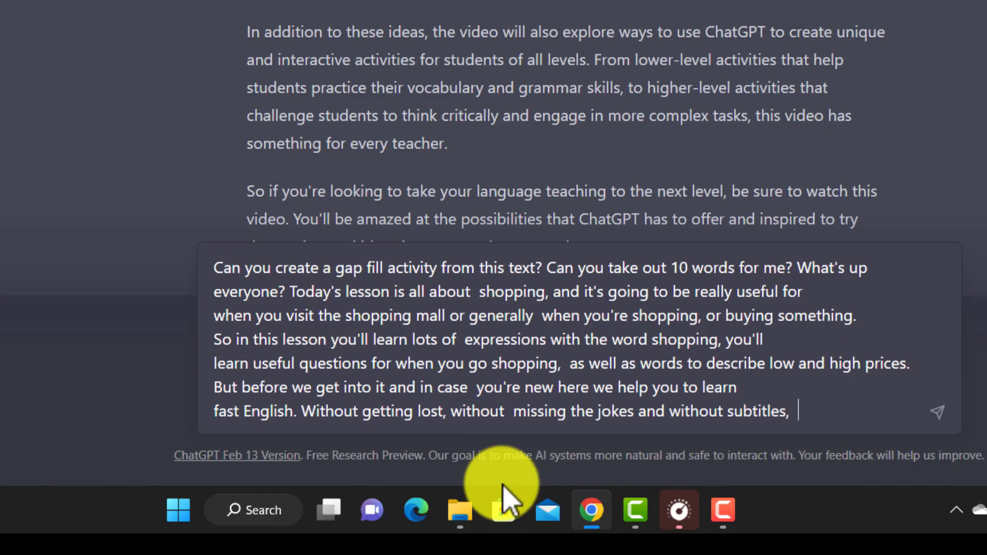
key("Return")
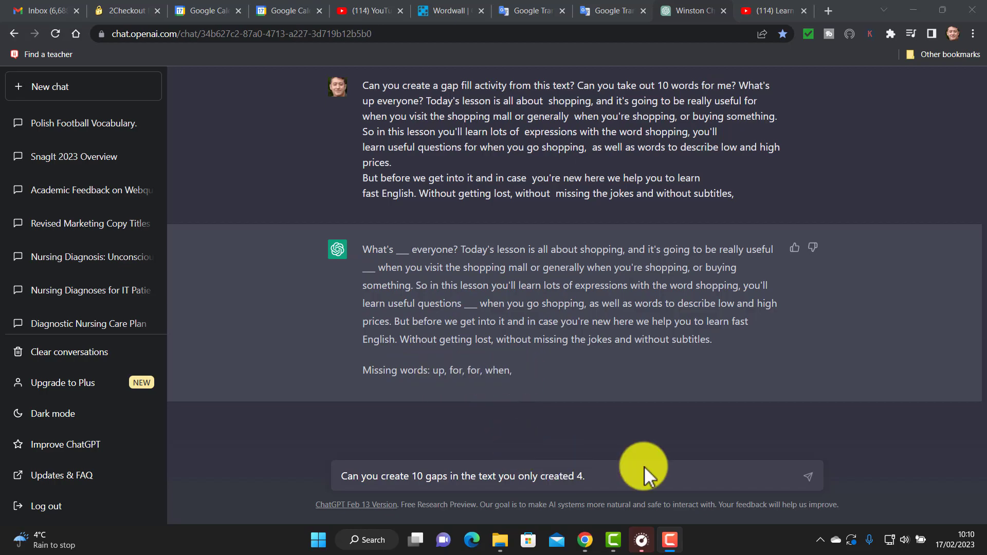
left_click(817, 480)
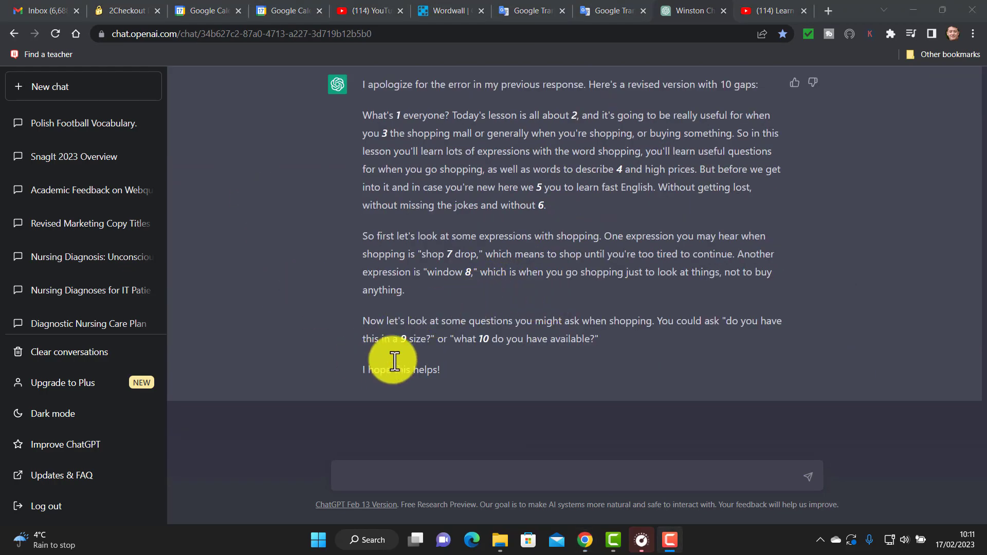
Copy the revised gap fill text from "What's 1 everyone?" through "do you have available?" in ChatGPT's answer.
left_click_drag(611, 337, 372, 103)
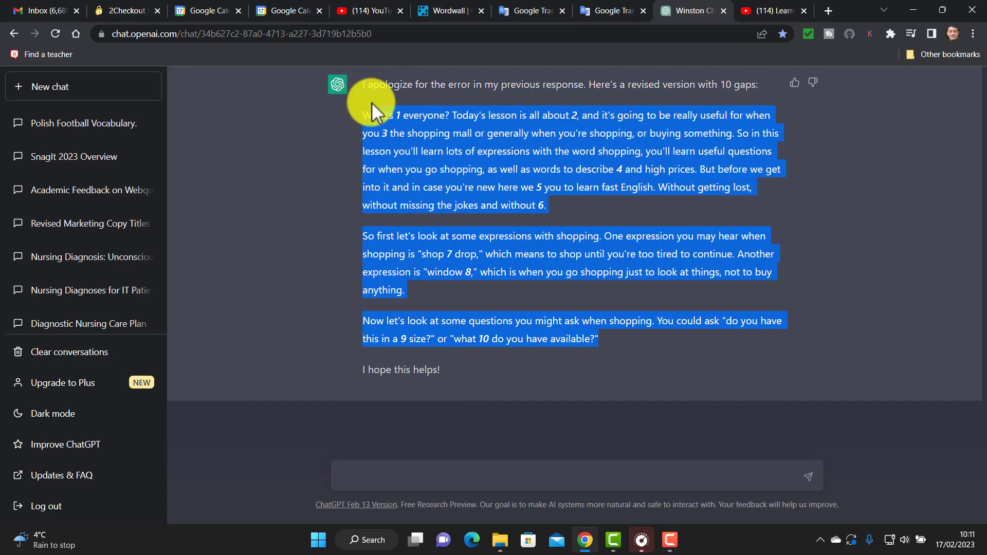
right_click(469, 138)
left_click(500, 152)
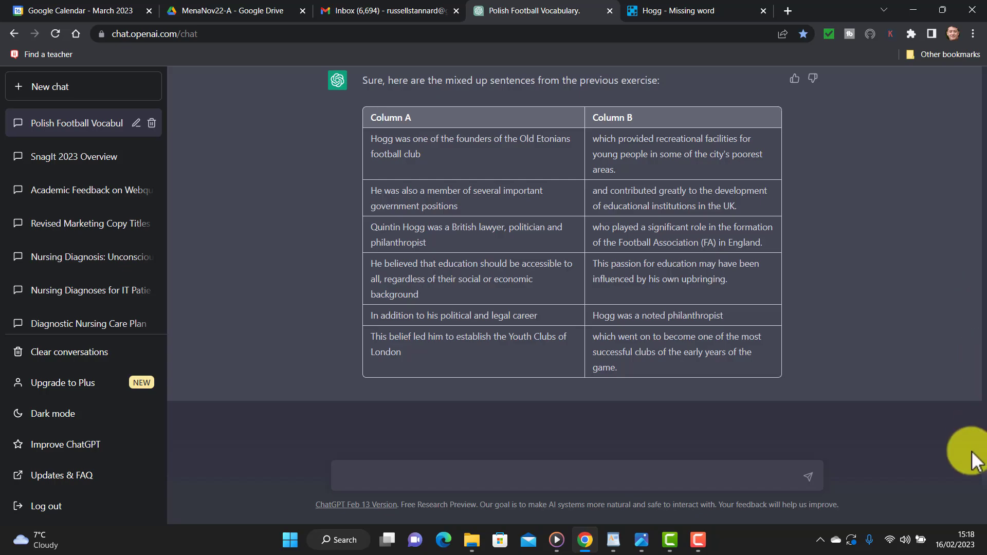
Review the Quintin Hogg text, the split-sentence exercise made from it and the two-column matching table in the ChatGPT conversation.
scroll(798, 363, "up", 4)
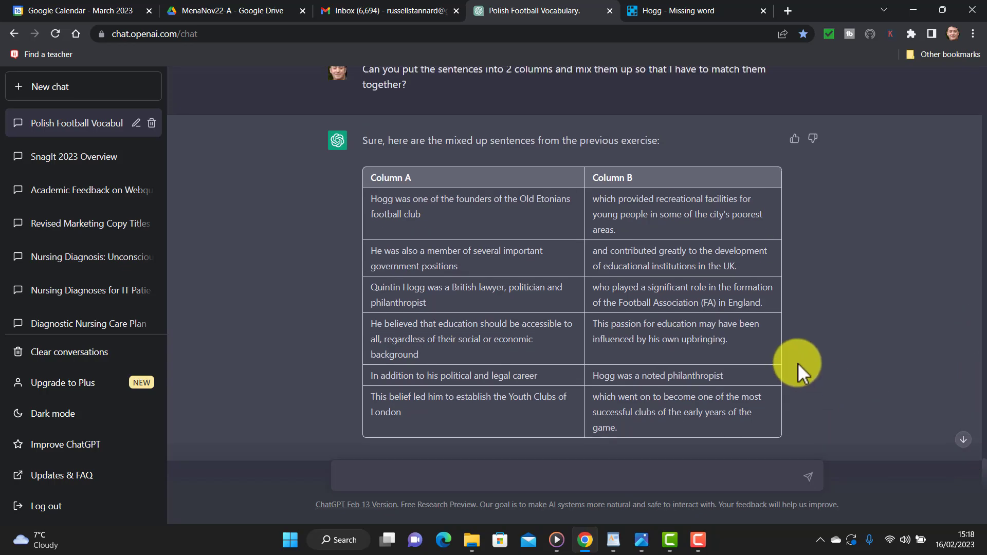
scroll(798, 363, "up", 10)
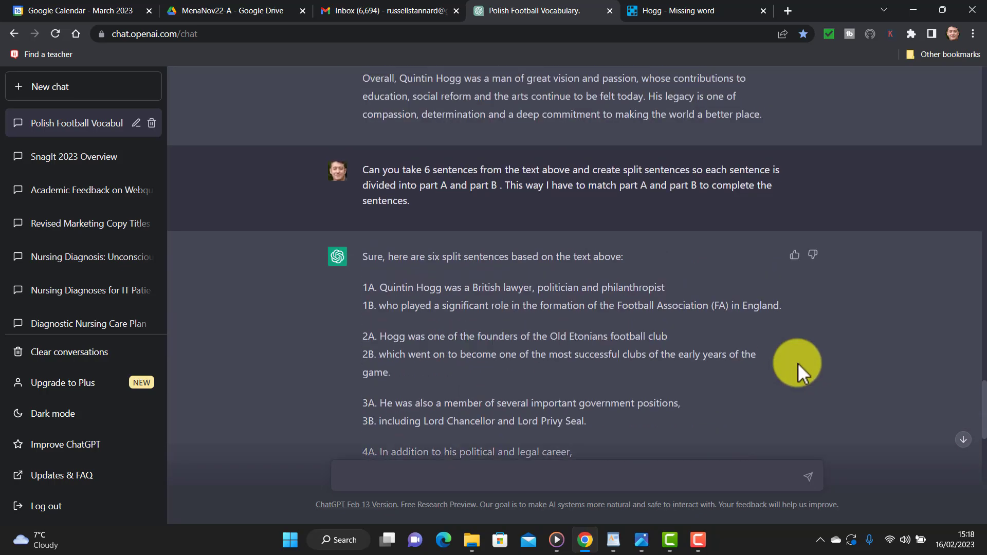
scroll(798, 363, "up", 4)
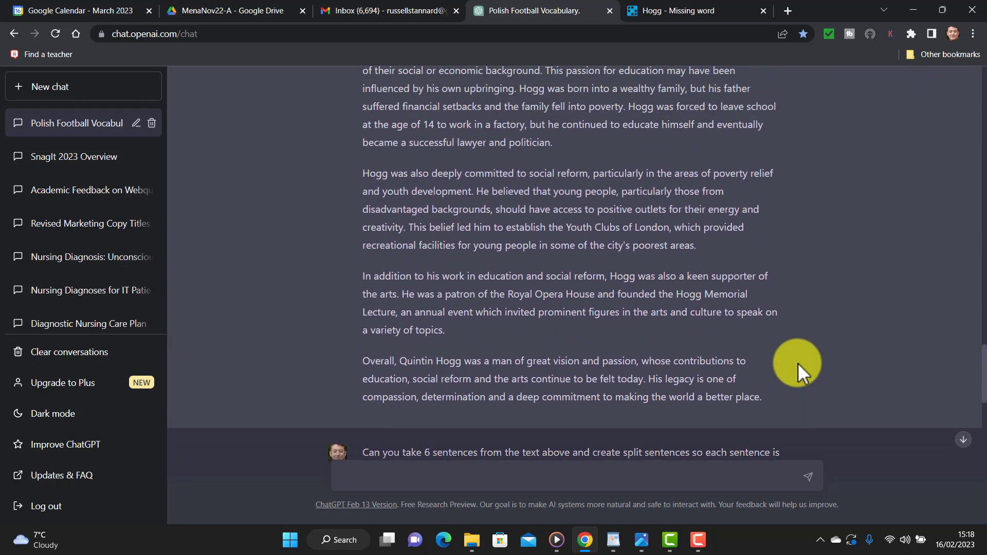
scroll(798, 363, "down", 14)
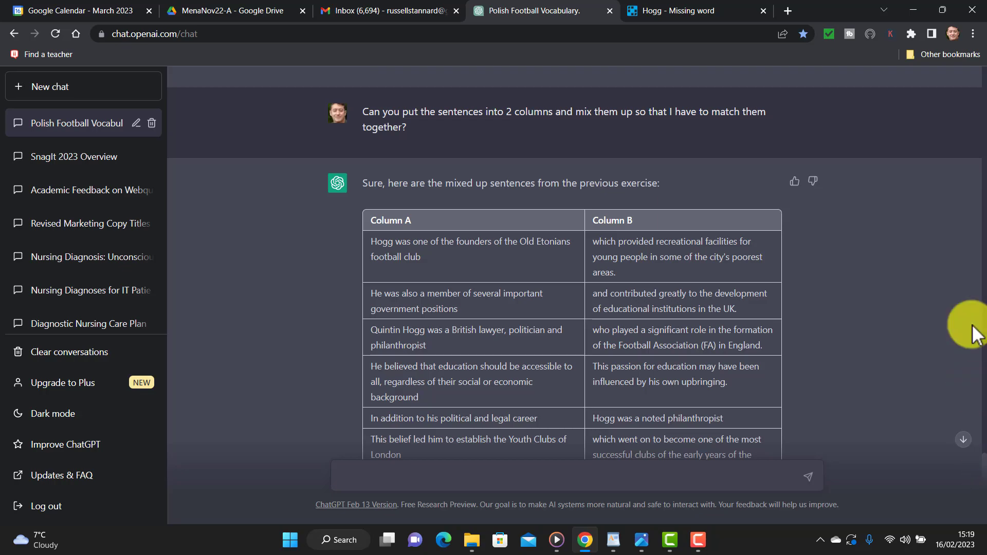
scroll(908, 294, "up", 10)
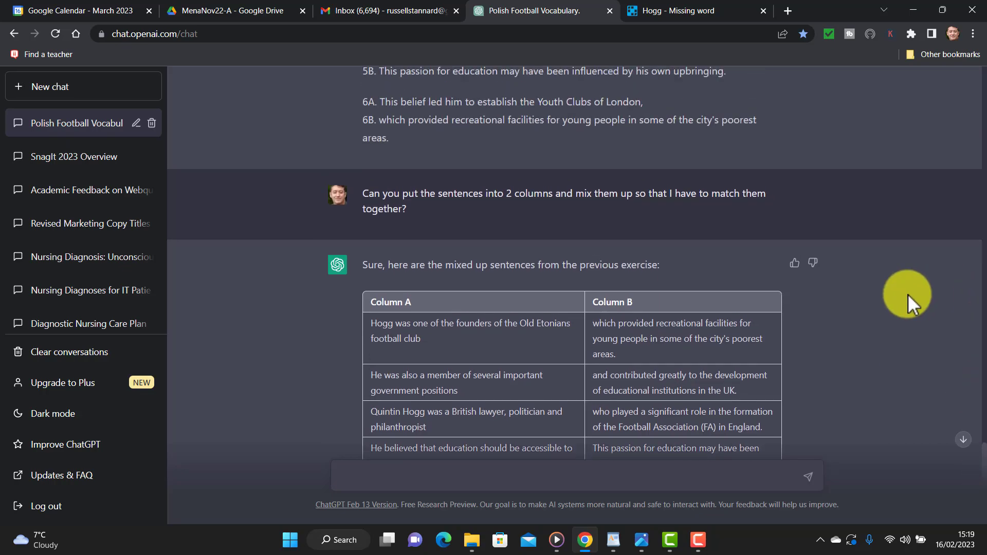
scroll(907, 294, "up", 1)
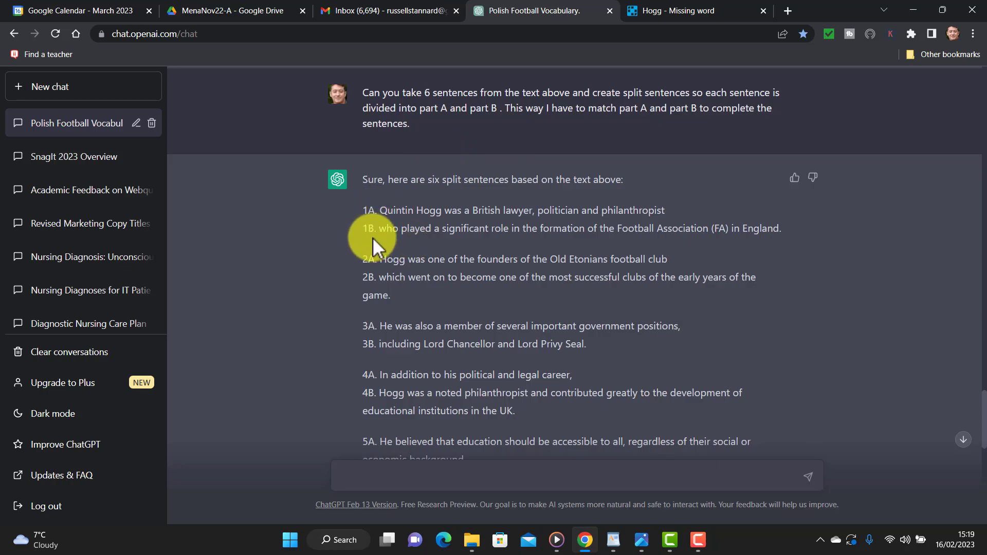
mouse_move(983, 419)
left_mouse_down()
mouse_move(983, 450)
mouse_move(983, 429)
left_mouse_up()
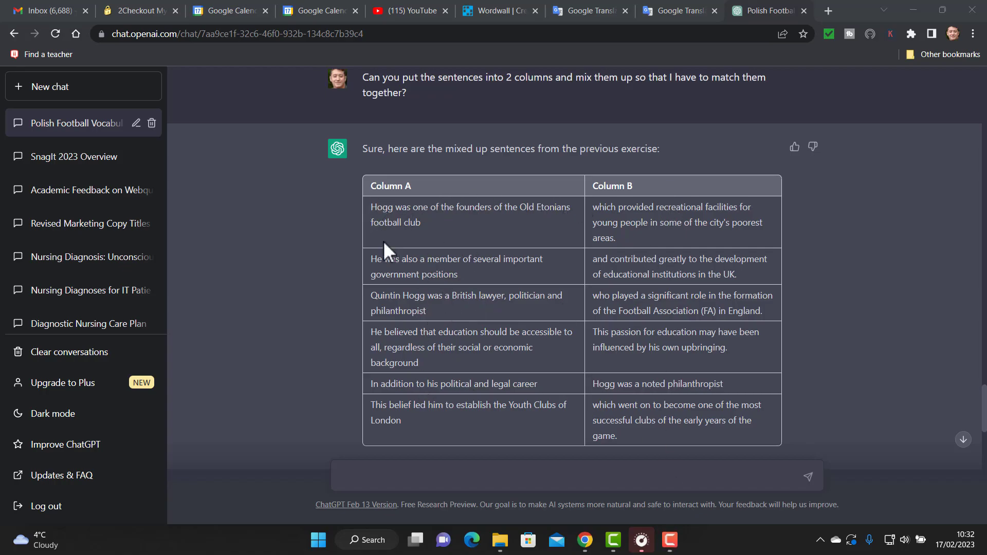
Copy all six rows of the mixed-up sentence table, without the column headings, from ChatGPT's answer.
left_click_drag(372, 210, 714, 434)
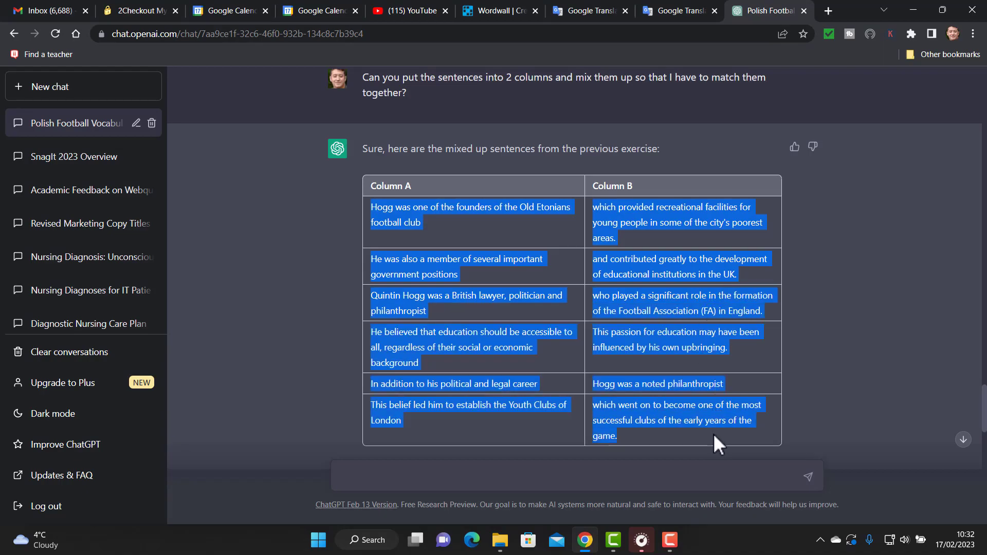
right_click(615, 268)
left_click(667, 281)
Switch to Wordwall and create a Match up activity, pasting the copied sentence halves in as keywords and definitions.
left_click(500, 11)
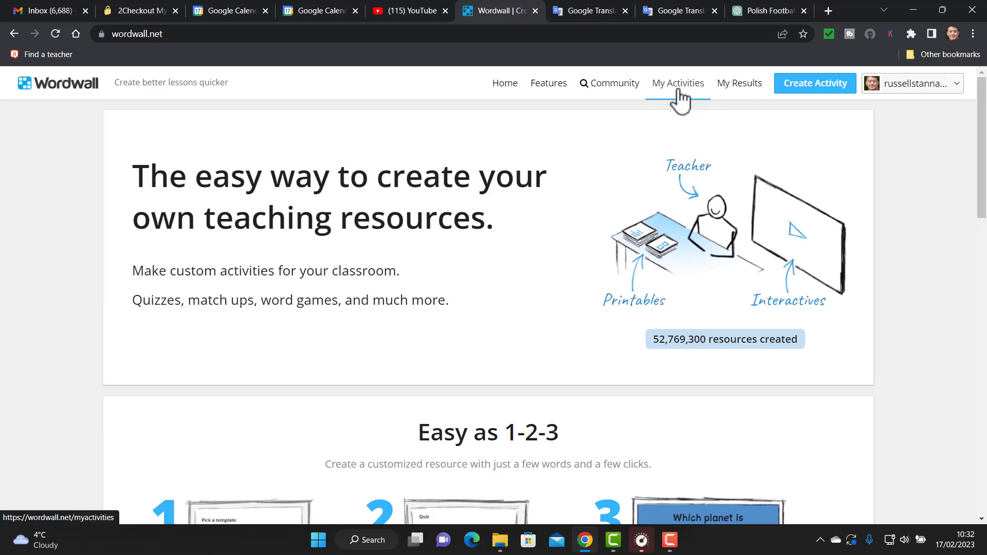
left_click(822, 95)
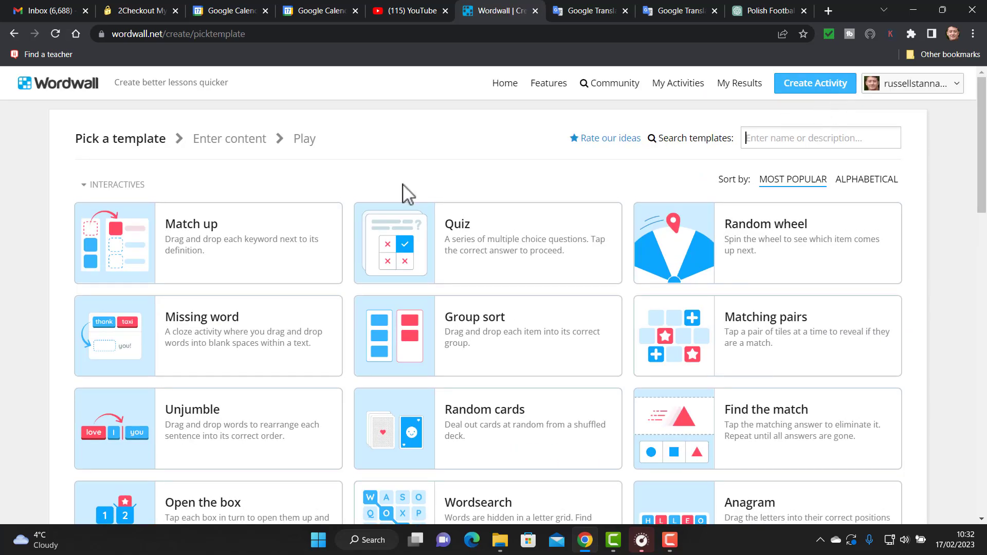
left_click(221, 247)
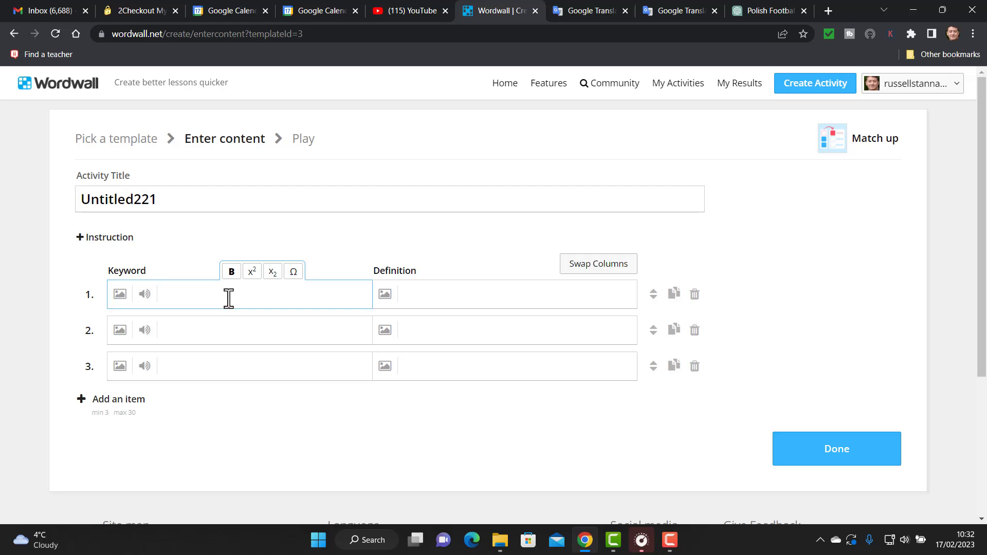
key("ctrl+v")
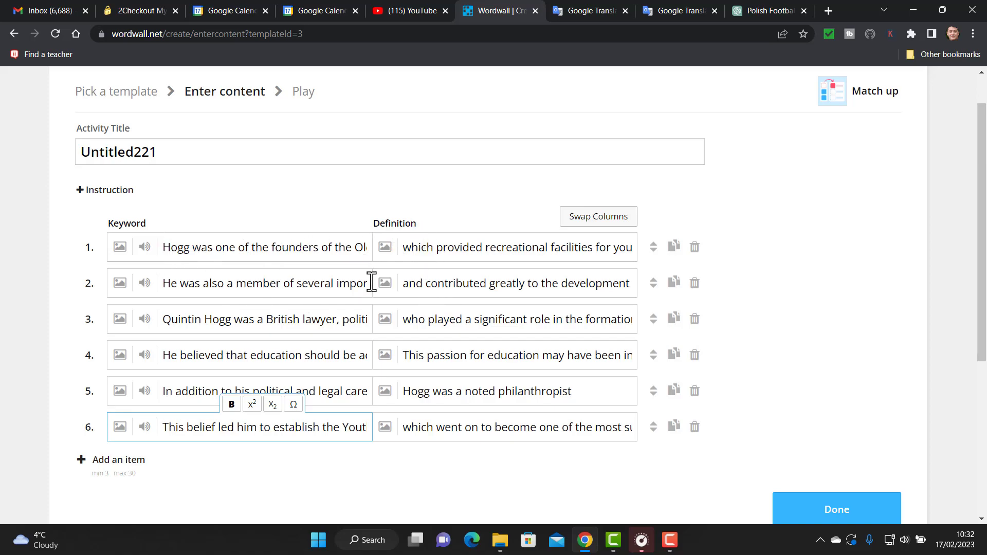
left_click(837, 509)
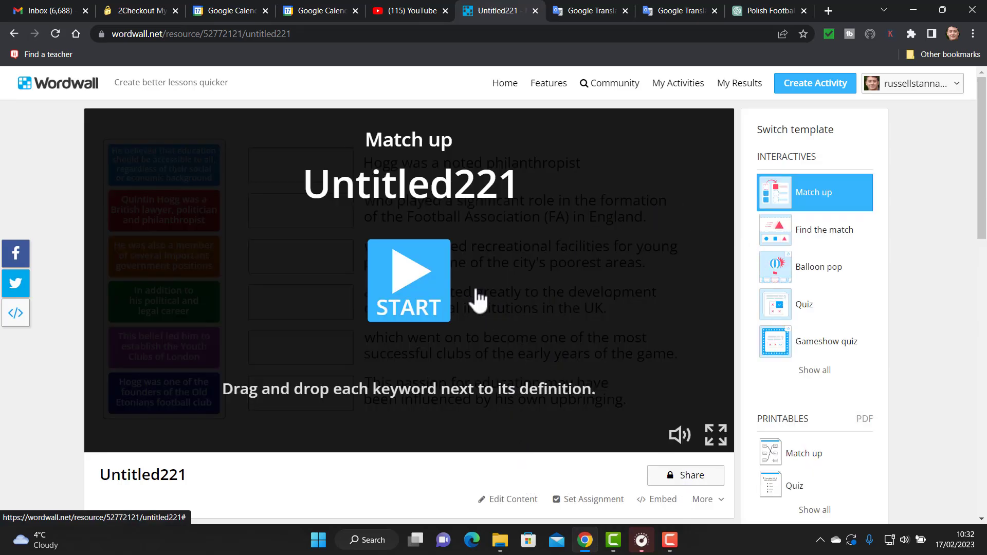
Play the Match up activity full screen, placing all six sentence tiles beside the definitions, submit the answers and exit full screen.
left_click(410, 278)
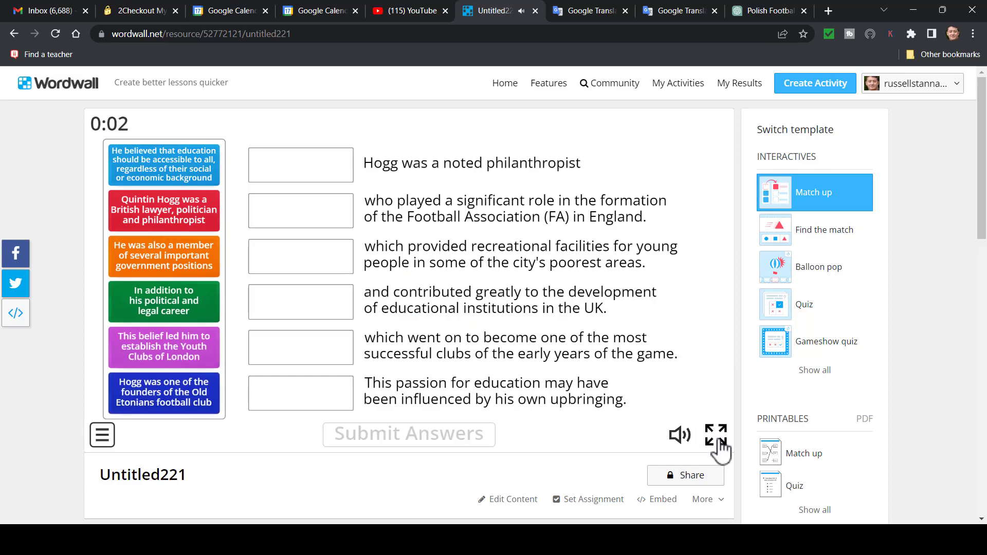
left_click(716, 435)
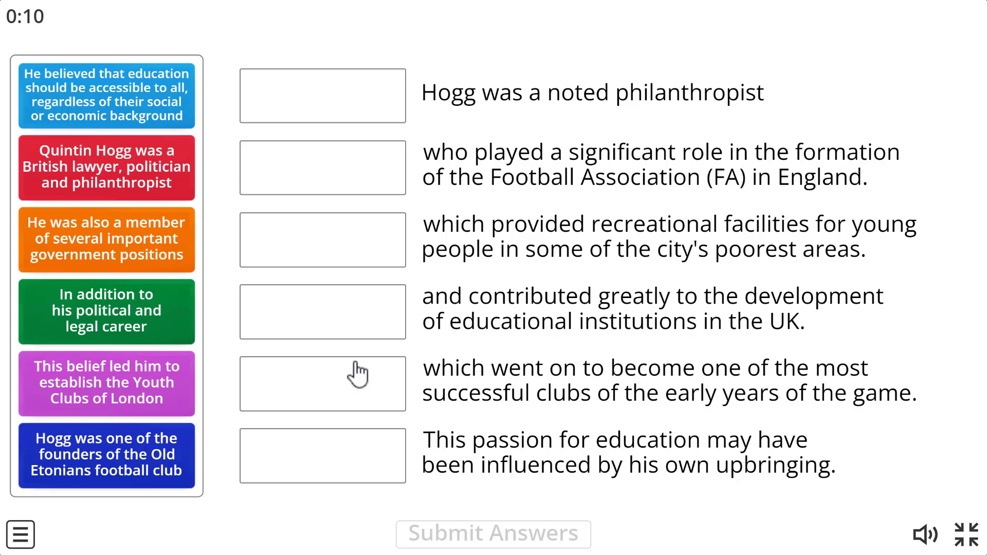
left_click_drag(116, 305, 278, 318)
left_click_drag(95, 249, 270, 399)
left_click_drag(118, 315, 298, 269)
left_click_drag(123, 247, 330, 157)
left_click_drag(103, 95, 316, 110)
left_click_drag(111, 121, 284, 460)
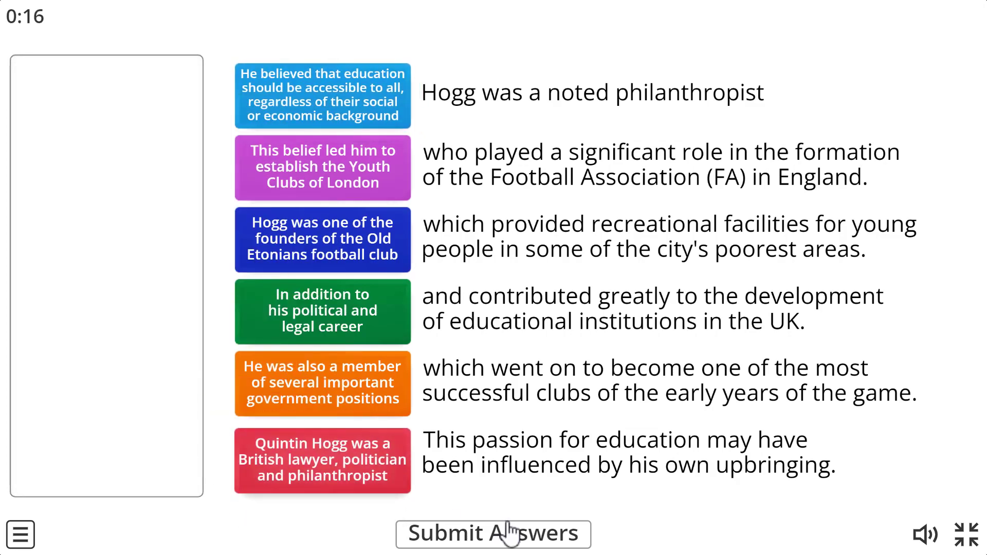
left_click(518, 546)
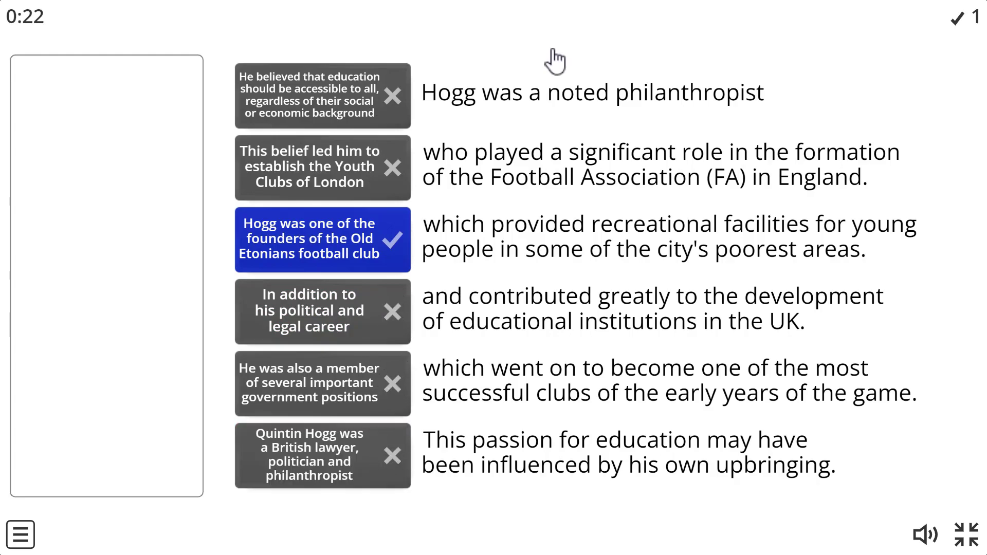
left_click(968, 535)
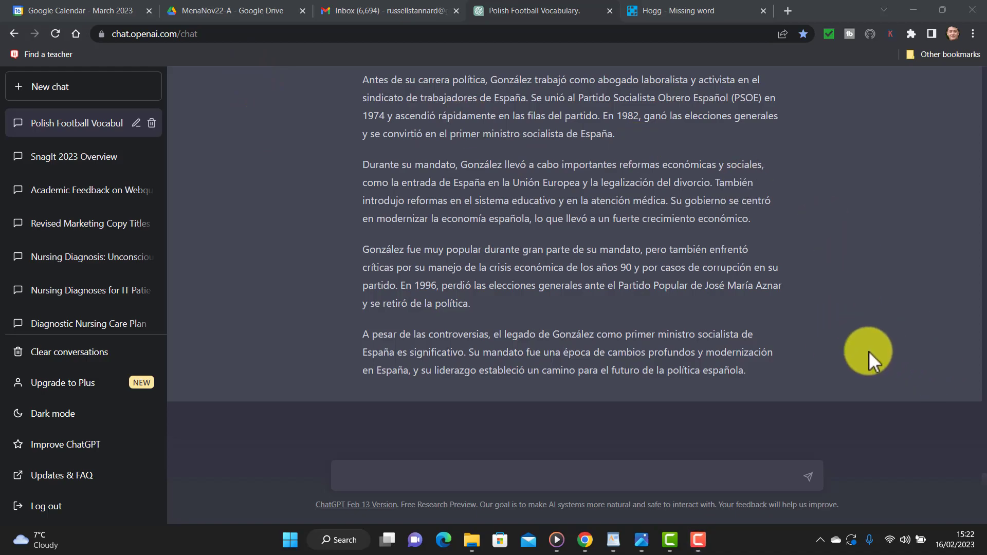
Ask ChatGPT "Can you remove 10 words from the text to create a cloze activity?" about the Spanish text on Felipe González.
scroll(857, 352, "up", 3)
scroll(858, 352, "up", 4)
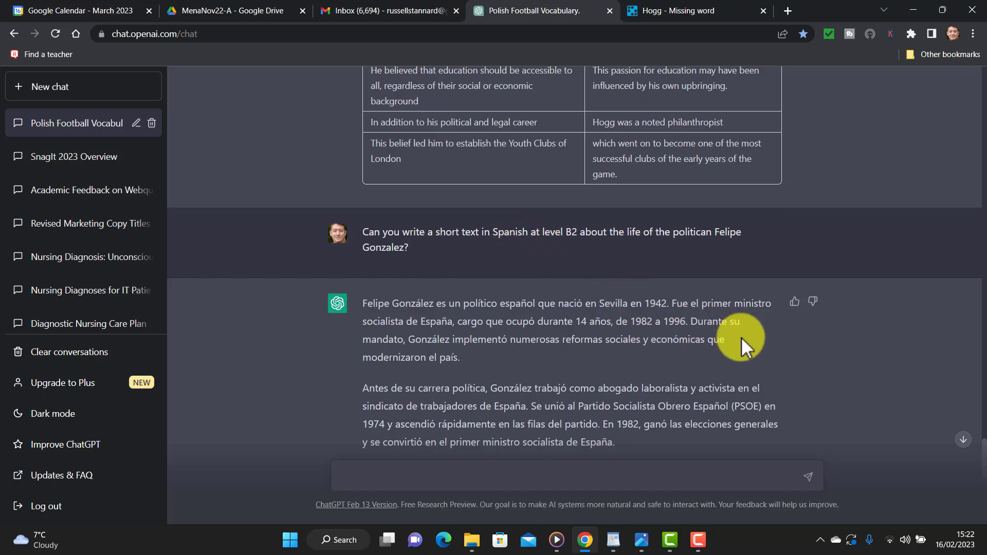
scroll(741, 337, "down", 1)
scroll(741, 337, "down", 5)
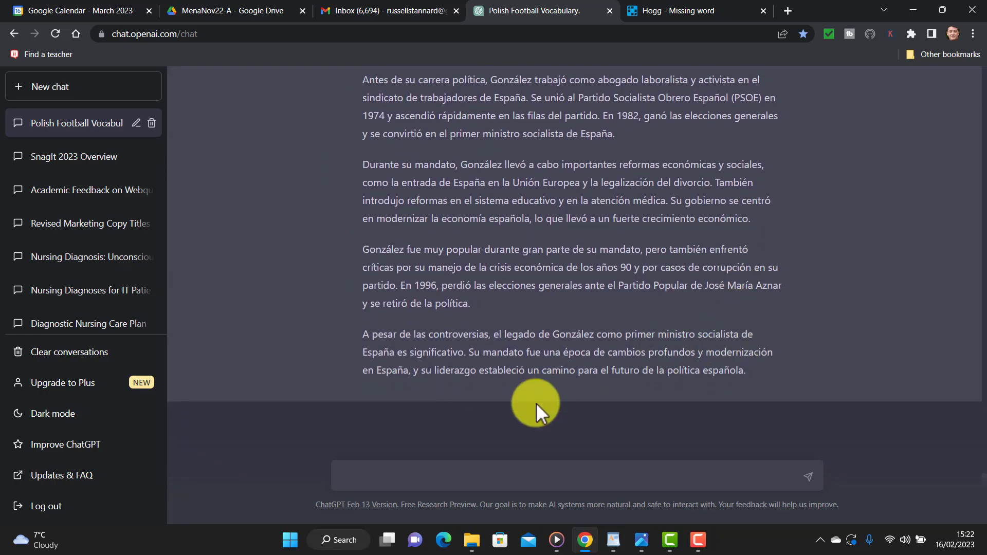
left_click(477, 471)
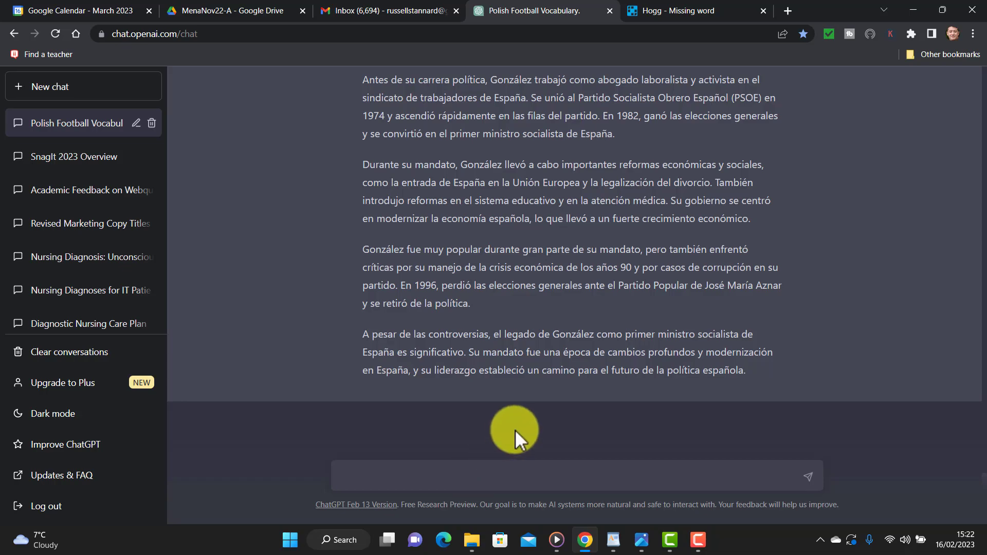
left_click(699, 541)
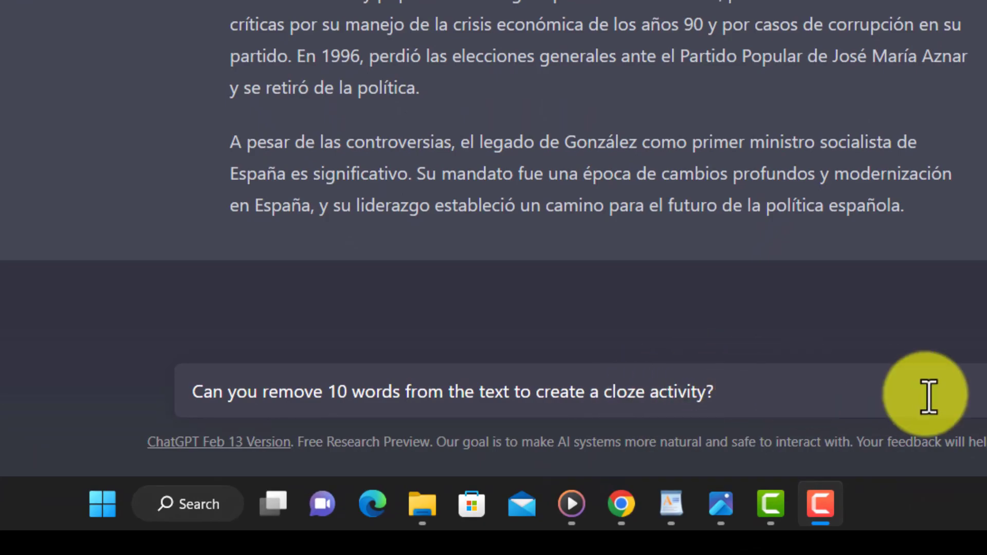
left_click(984, 394)
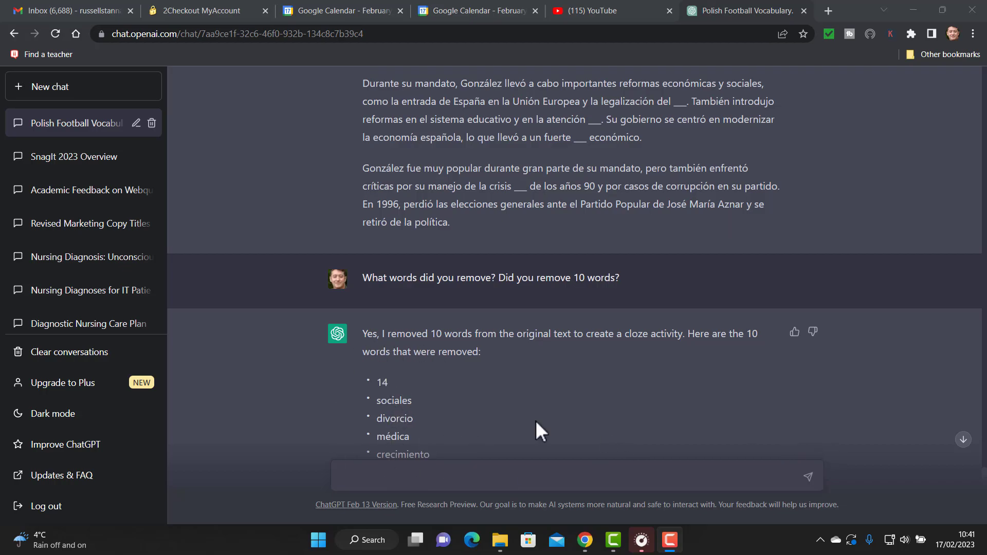
left_click(498, 401)
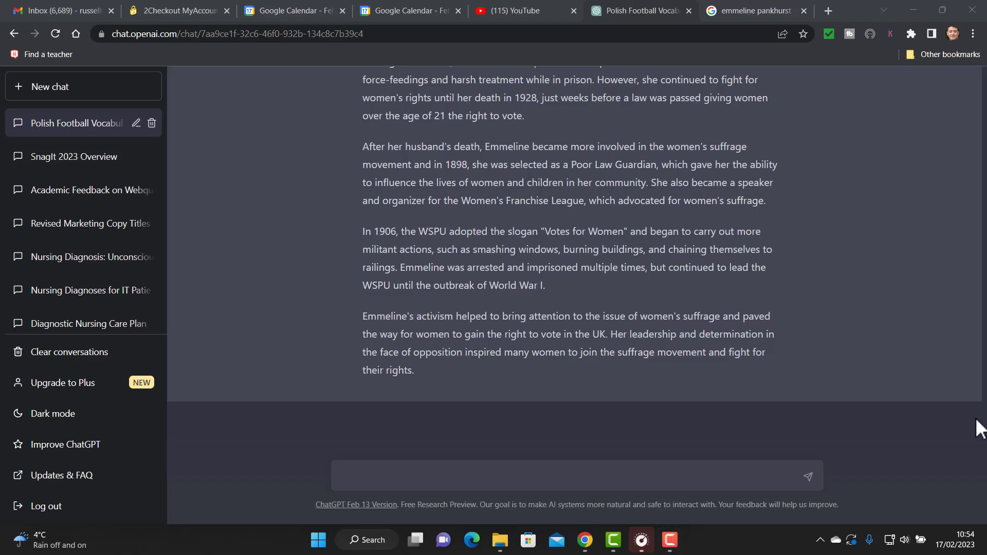
Review the Emmeline Pankhurst part of the conversation, including the original text, the past-verb gap fill requests and the mixed-up paragraphs.
left_click(593, 275)
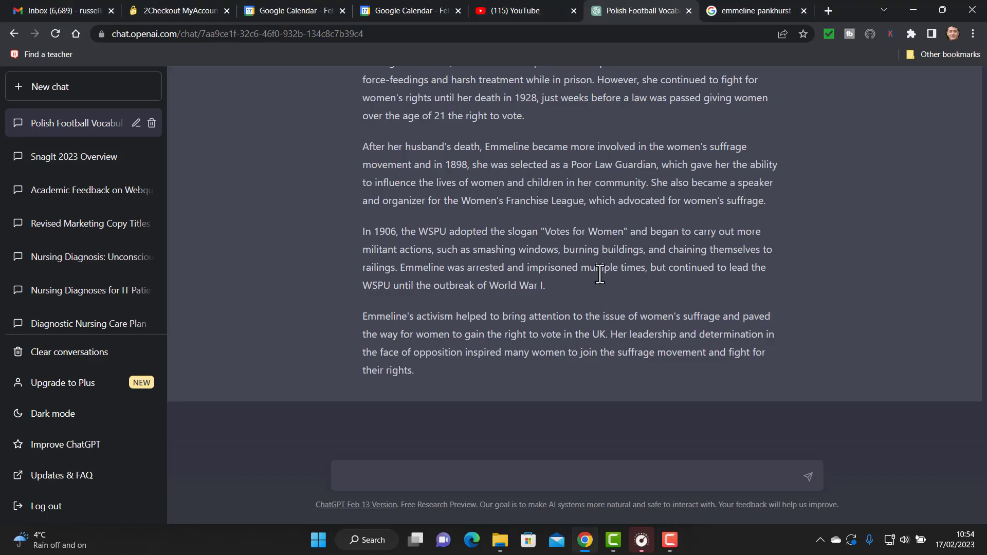
scroll(599, 275, "up", 5)
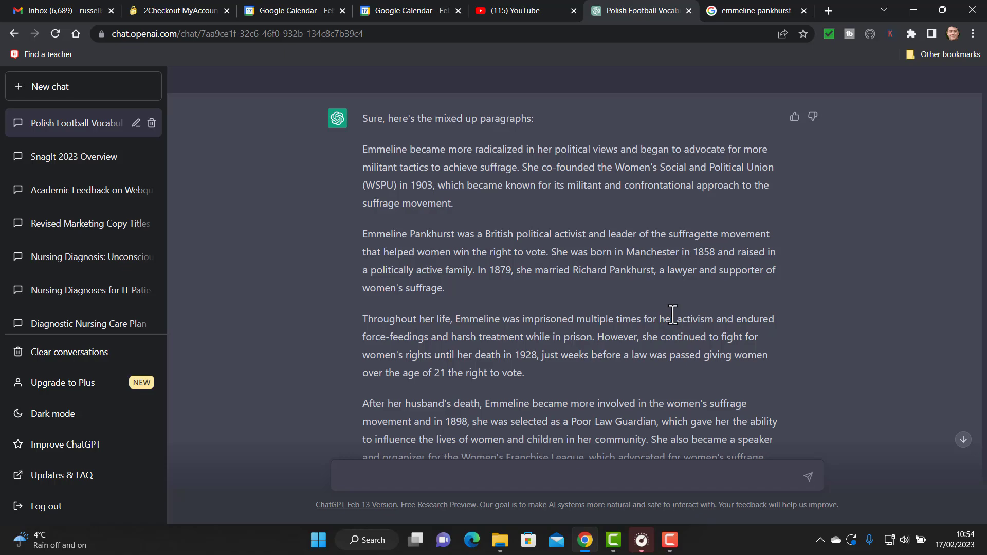
scroll(673, 314, "up", 10)
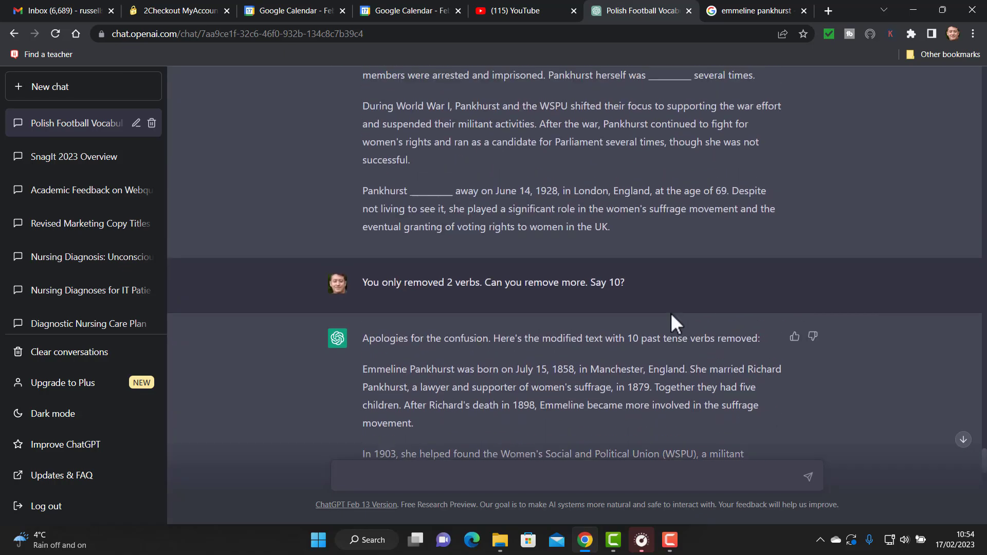
scroll(670, 313, "up", 15)
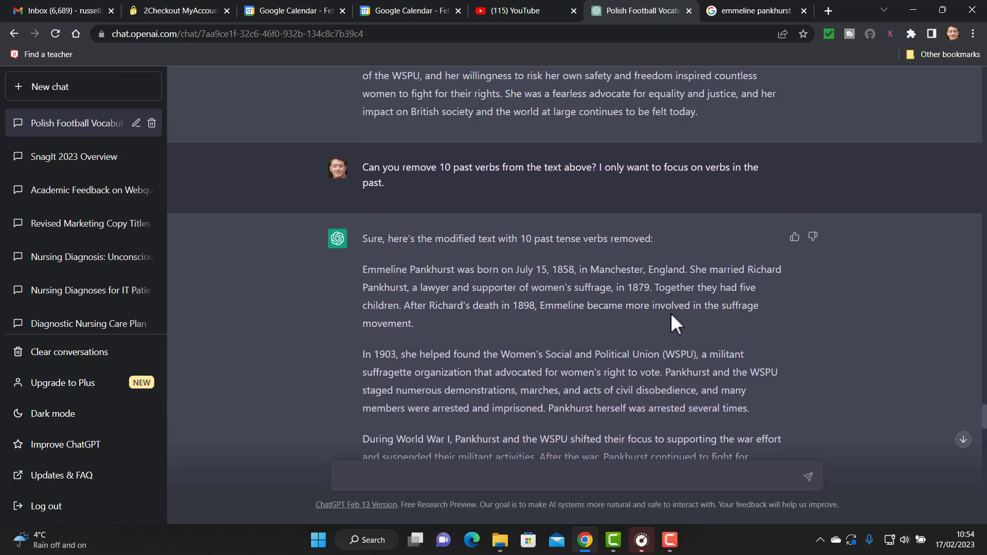
scroll(670, 312, "up", 15)
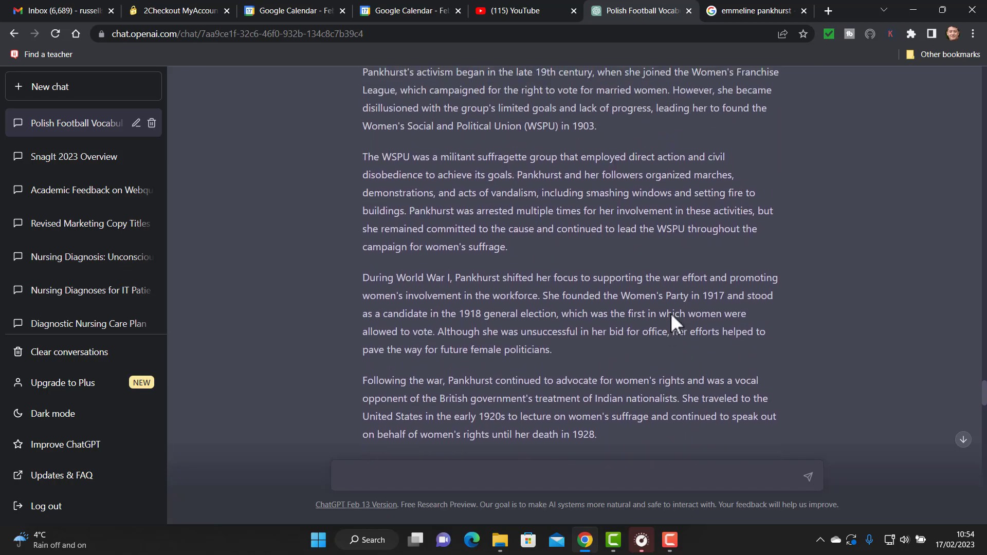
scroll(672, 315, "down", 10)
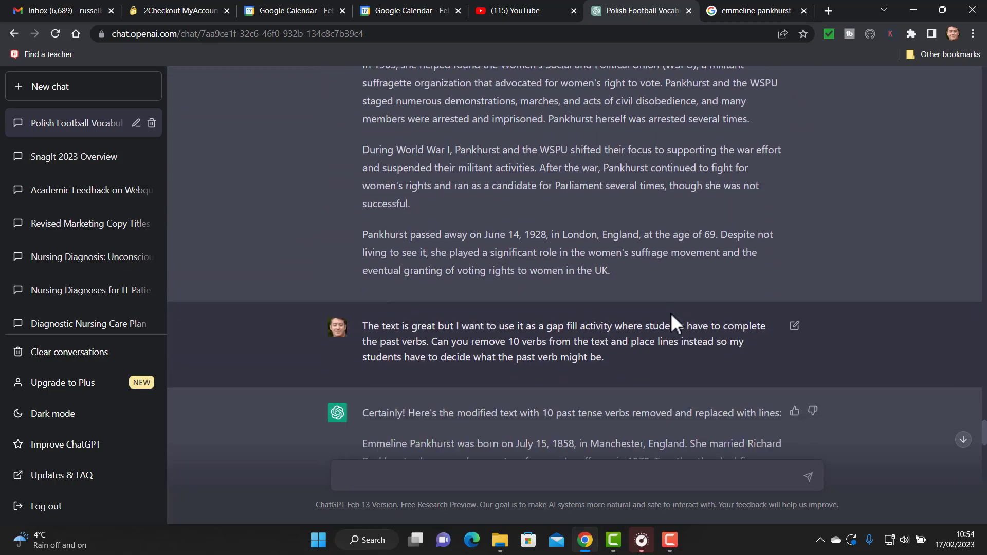
scroll(671, 315, "down", 20)
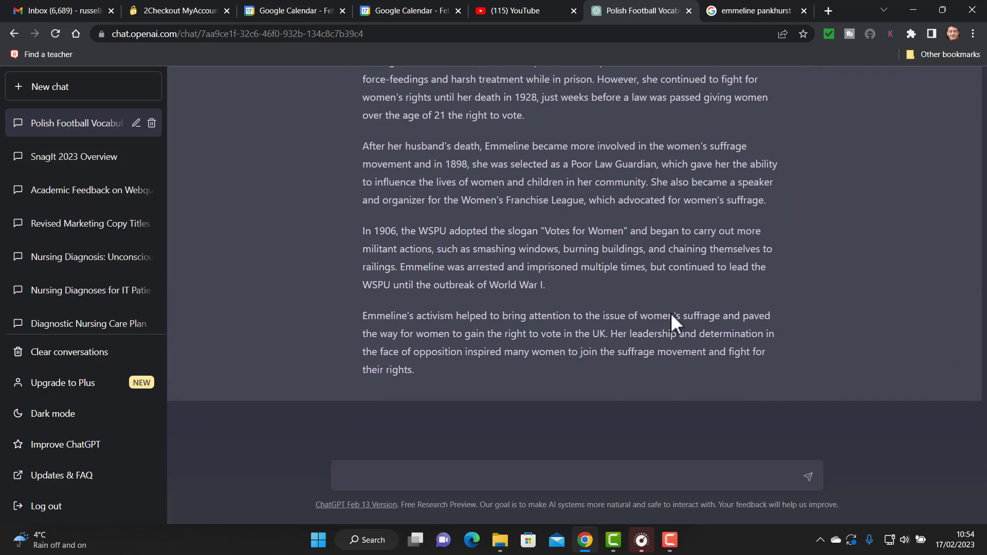
scroll(671, 314, "up", 1)
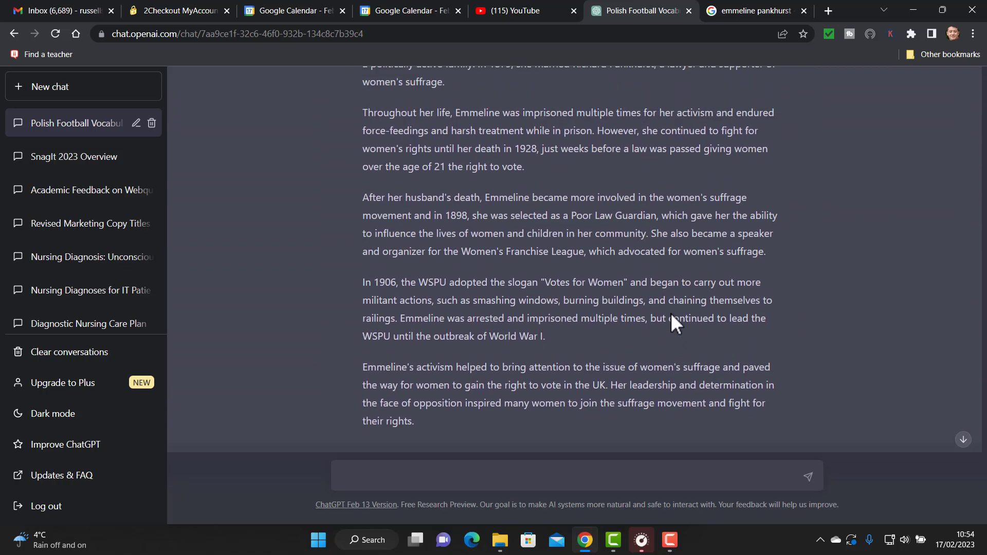